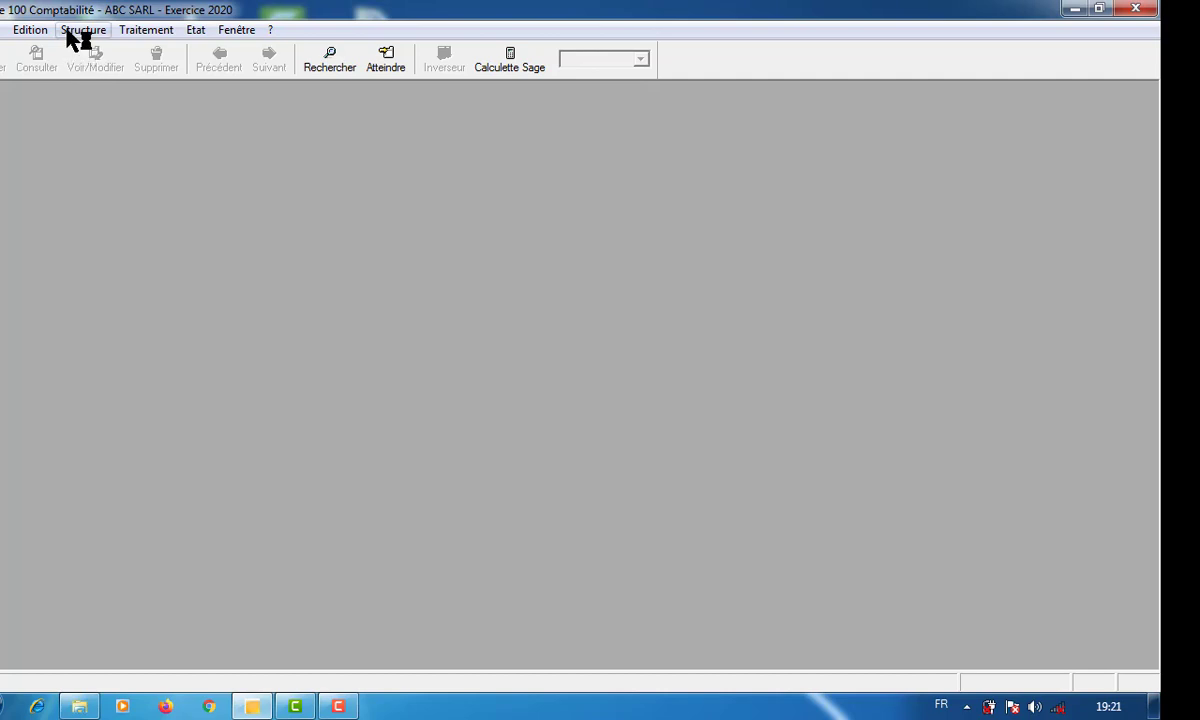
# View the analytical plan of ABC SARL and close the company's accounting file.
pyautogui.click(75, 32)
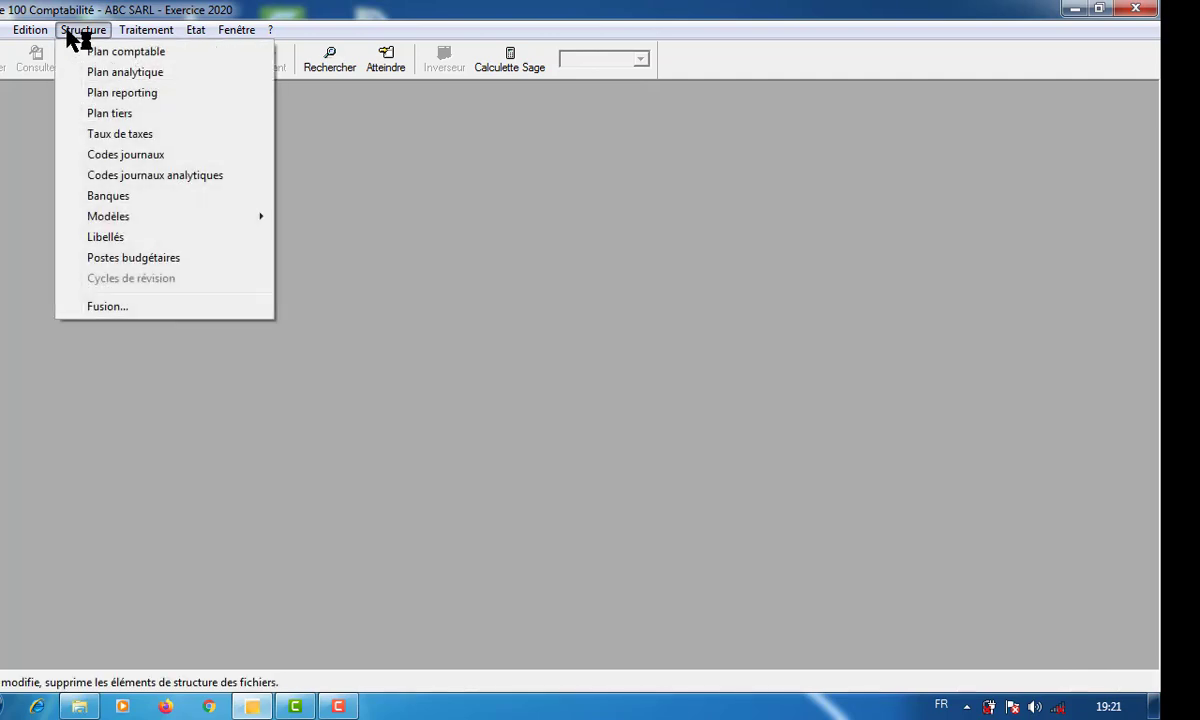
pyautogui.click(110, 72)
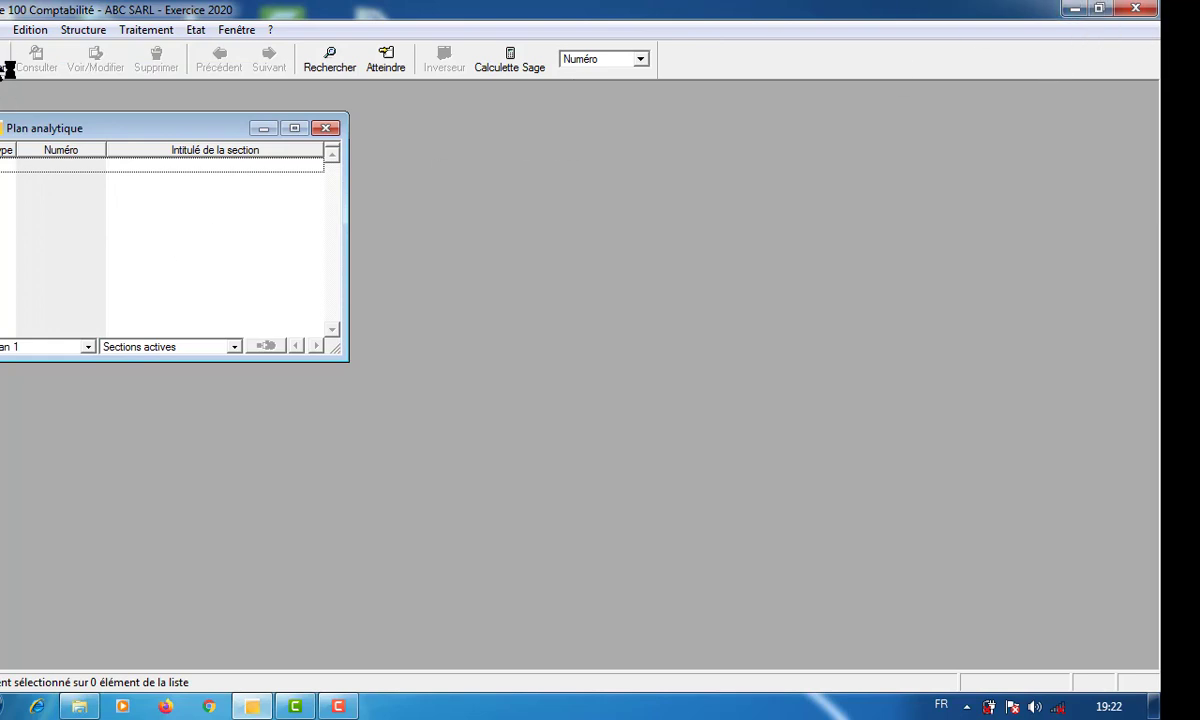
pyautogui.click(2, 30)
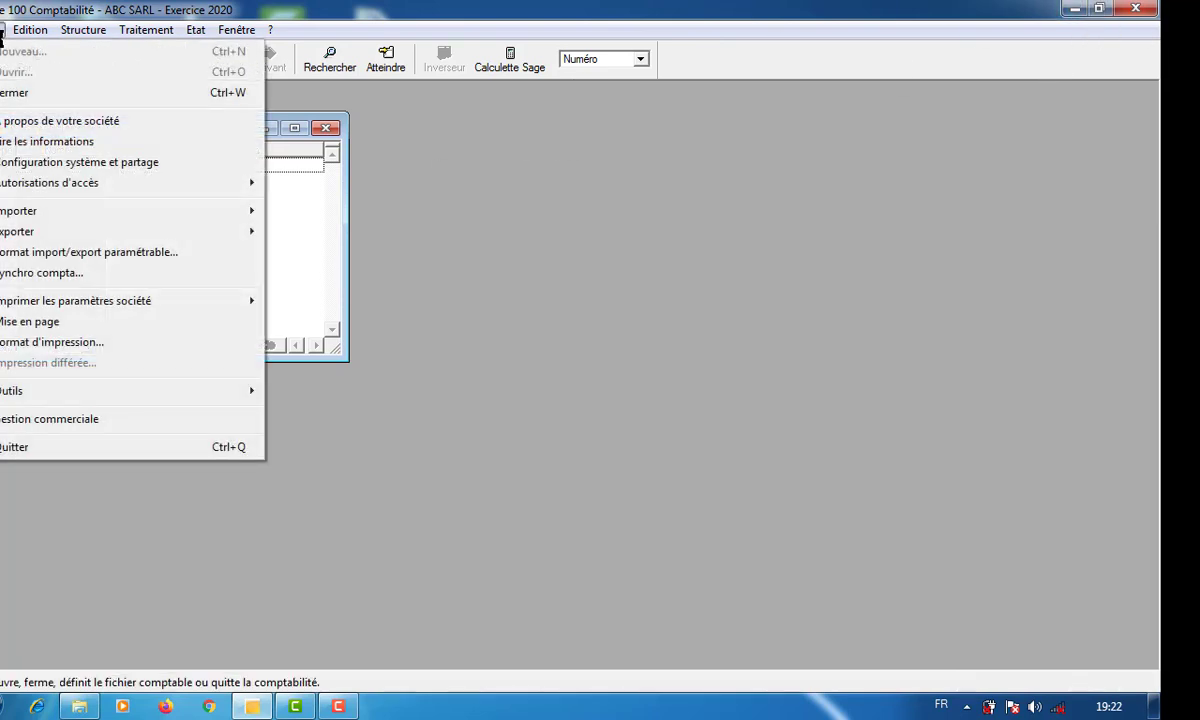
pyautogui.click(8, 96)
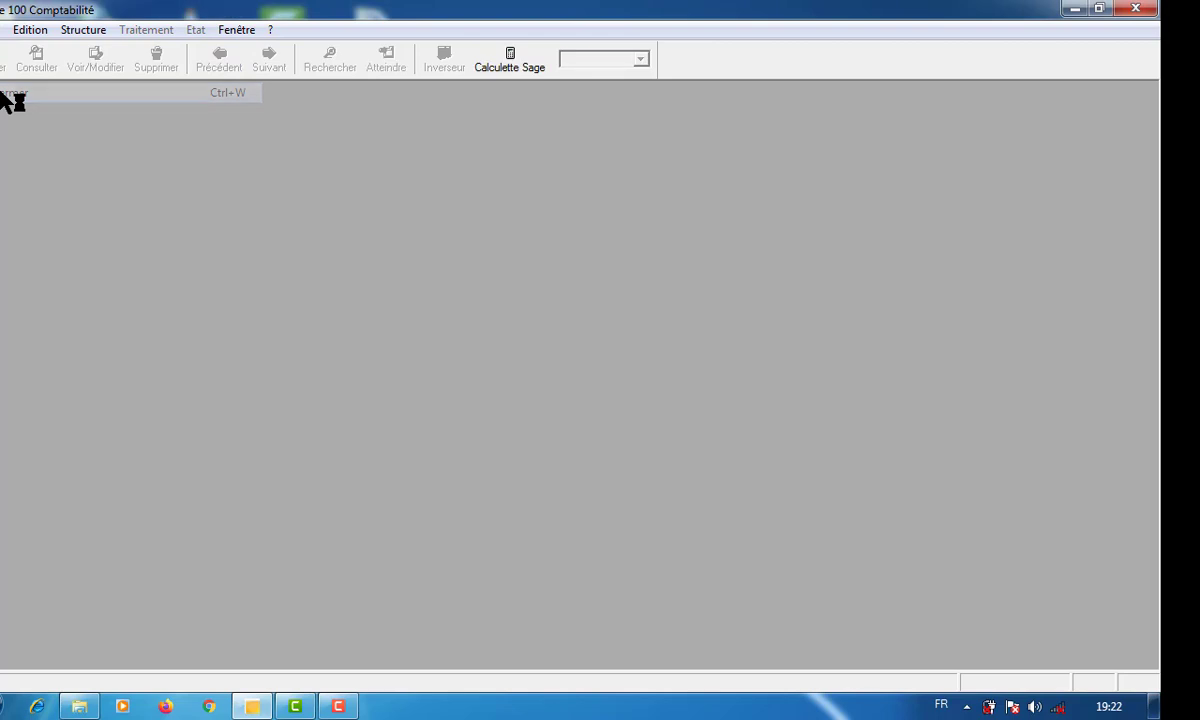
# Open the ABC SARL accounting file stored on drive G:.
pyautogui.click(2, 30)
pyautogui.moveTo(29, 28)
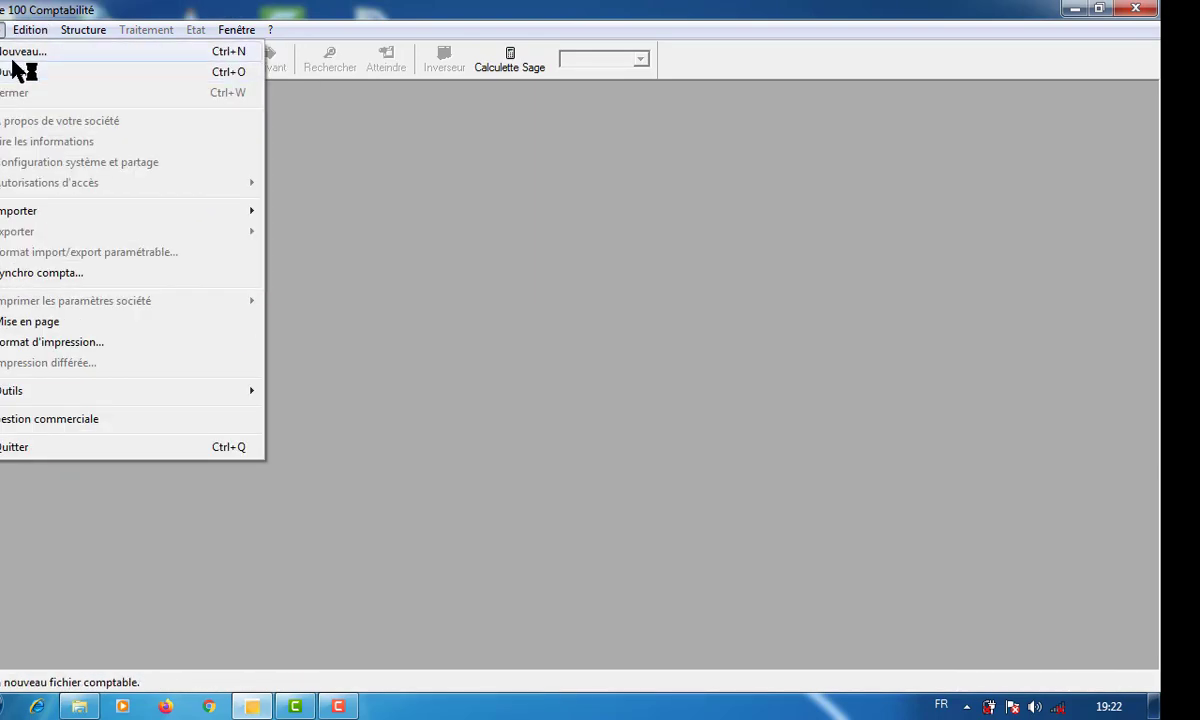
pyautogui.click(17, 72)
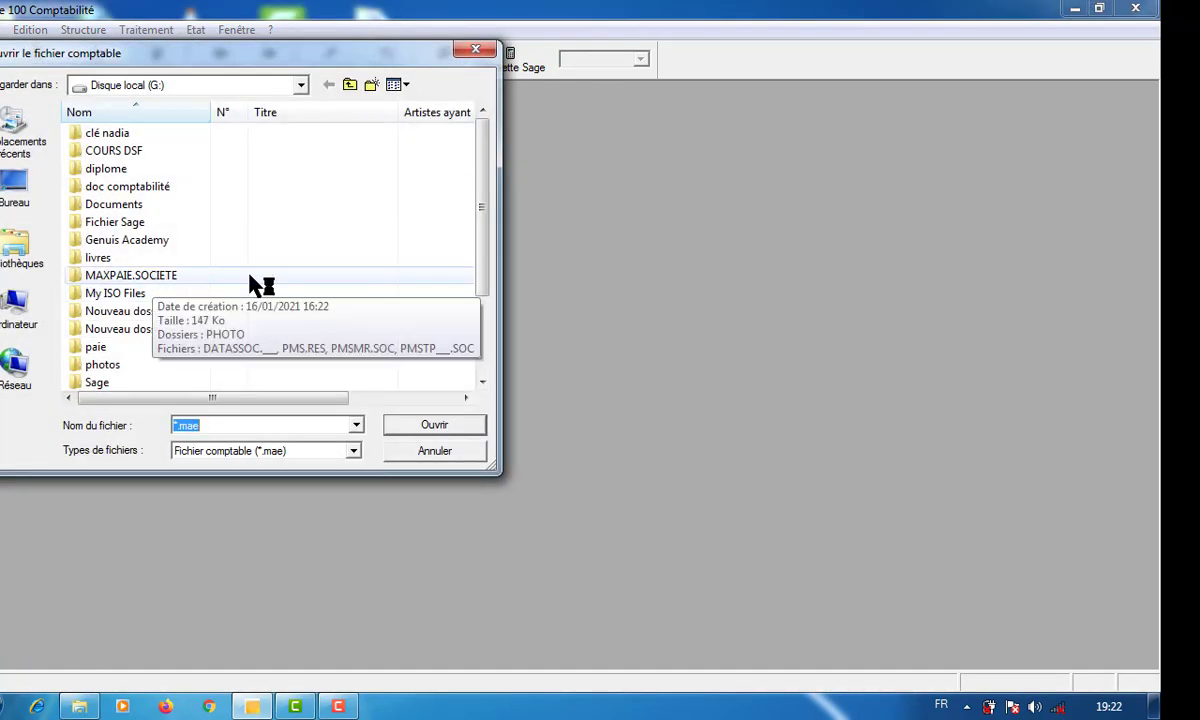
pyautogui.click(482, 381)
pyautogui.click(482, 381)
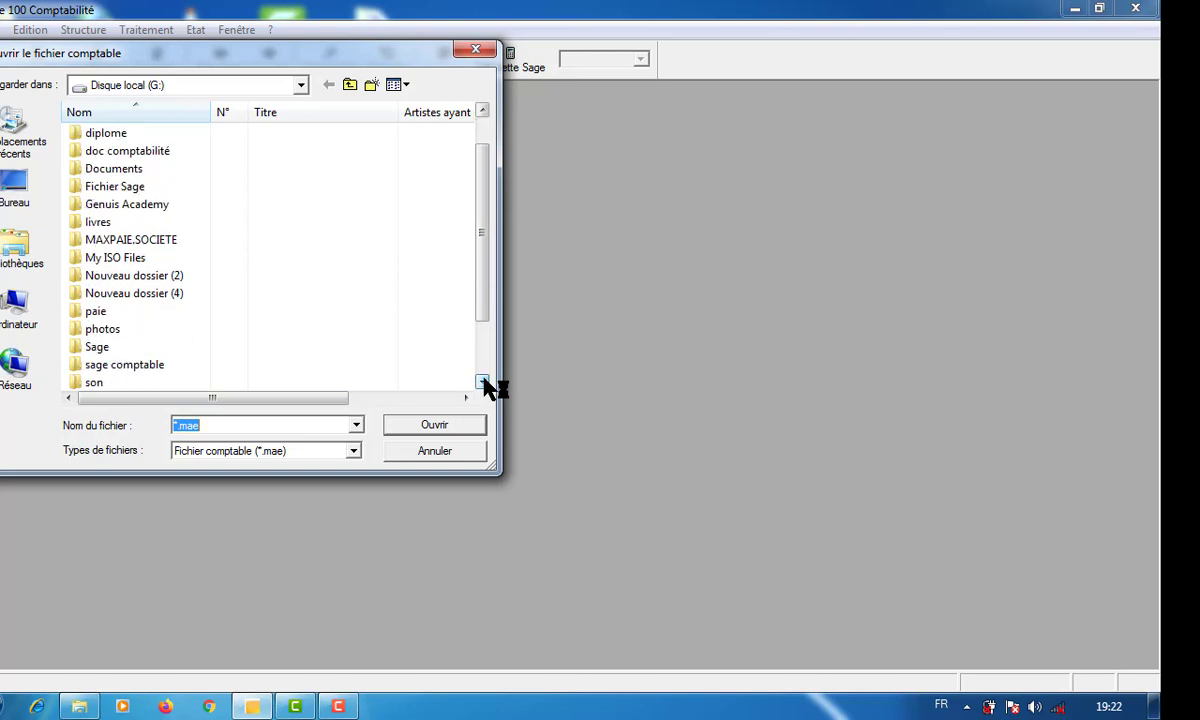
pyautogui.click(482, 381)
pyautogui.click(482, 381)
pyautogui.click(482, 381)
pyautogui.click(482, 381)
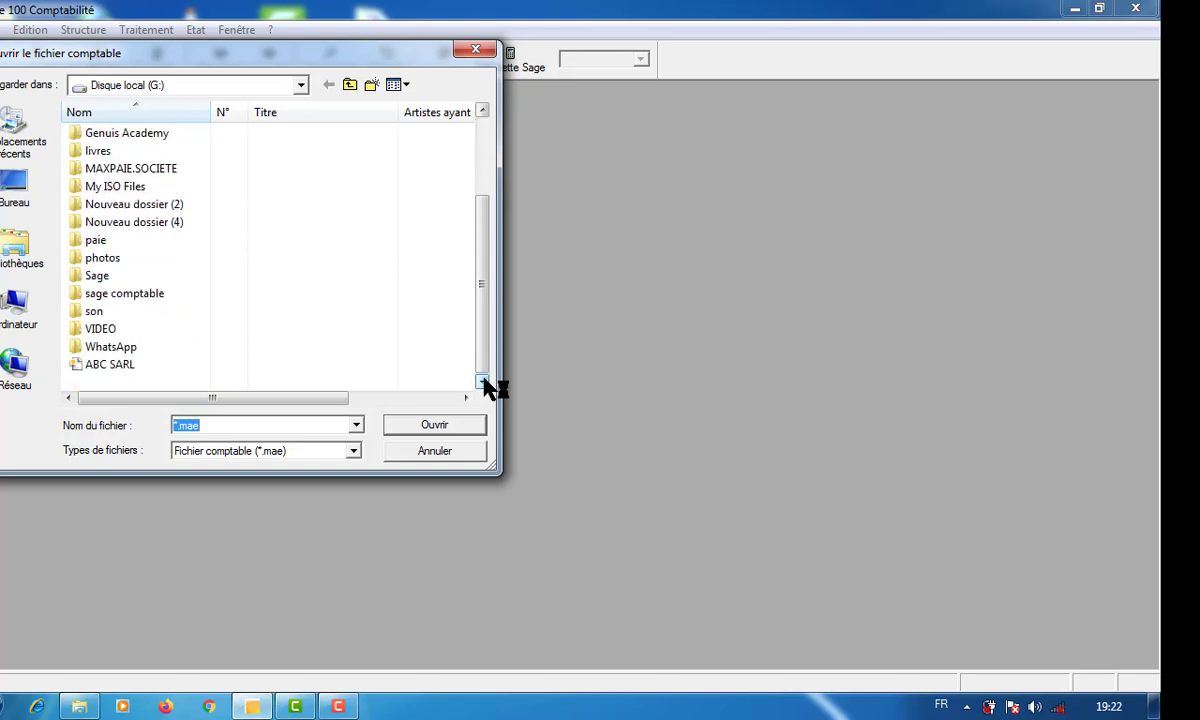
pyautogui.doubleClick(108, 368)
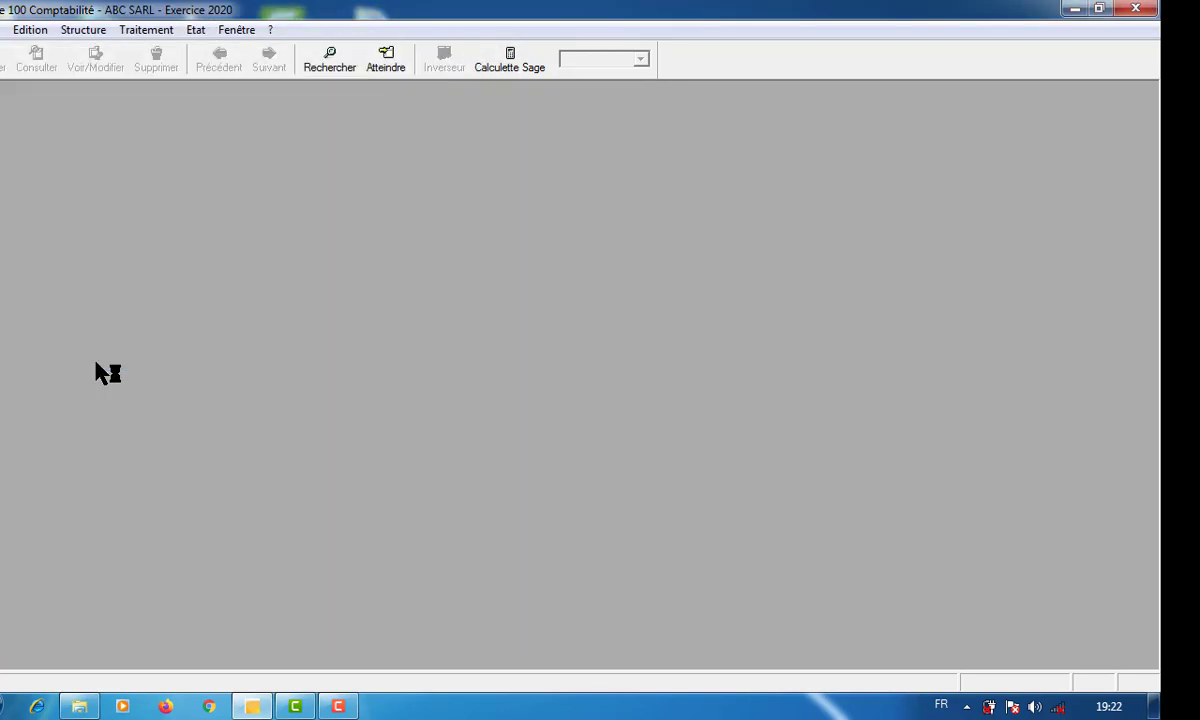
# View the company's chart of accounts (Plan comptable) and close the list.
pyautogui.click(82, 31)
pyautogui.click(130, 52)
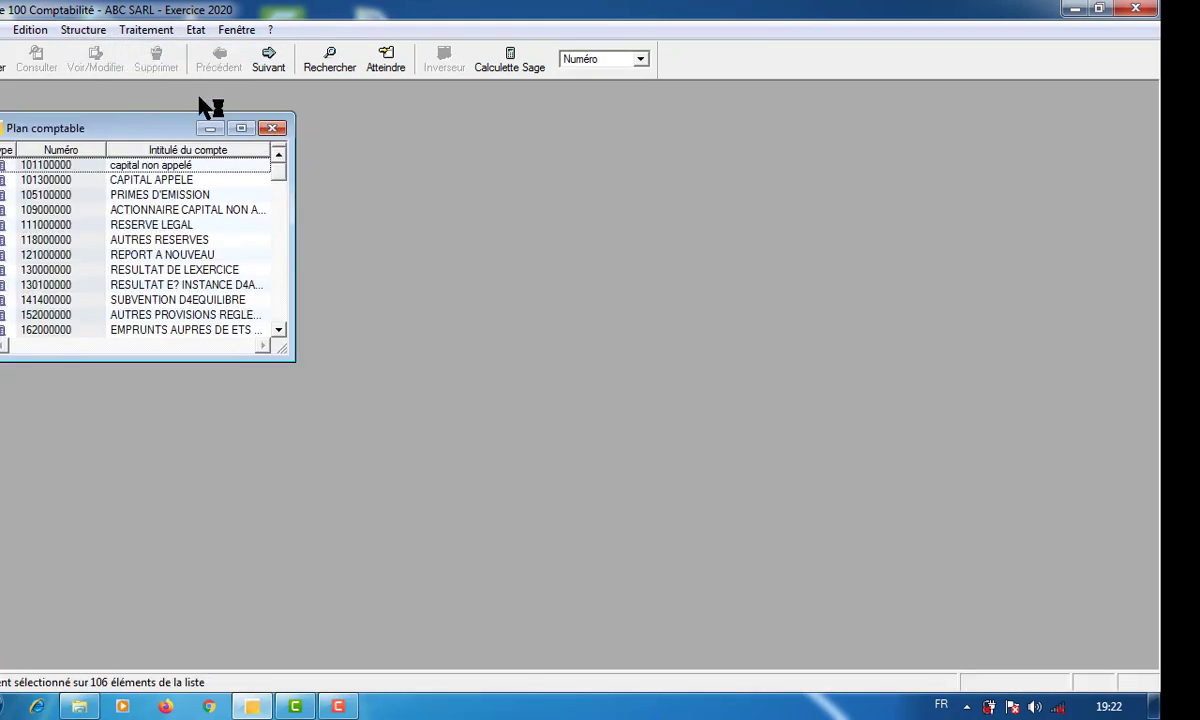
pyautogui.click(273, 129)
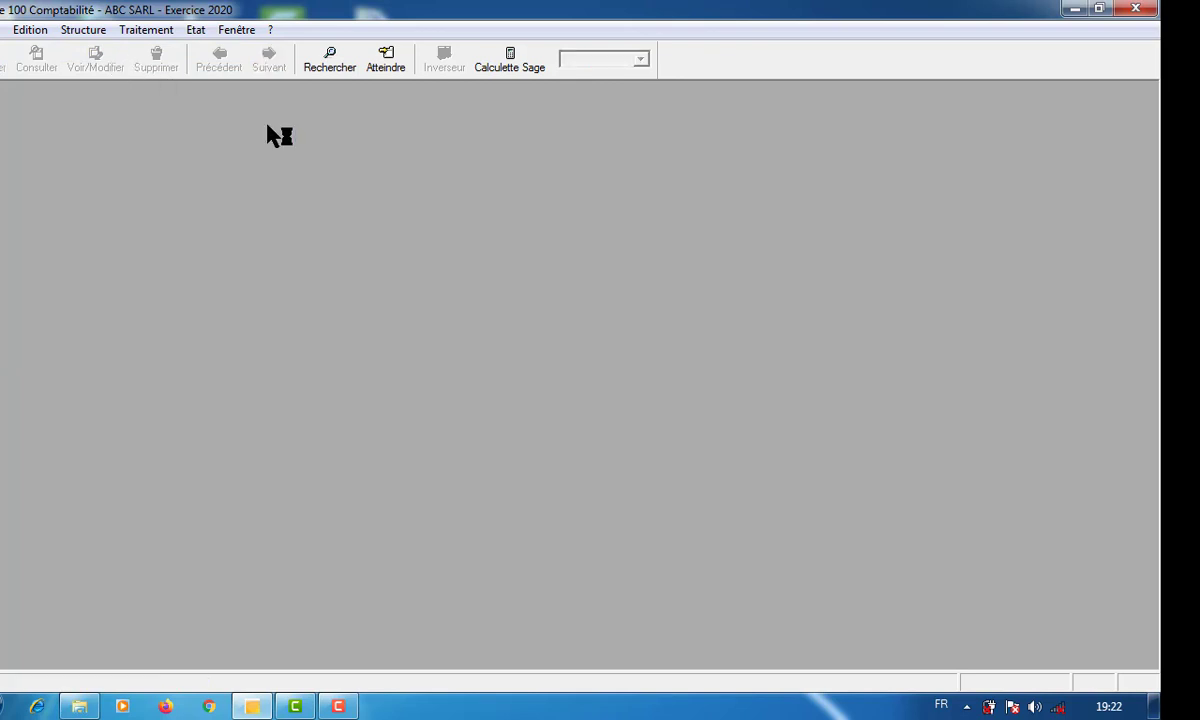
# Add a section to the analytical plan with number 0111 and title DIRECTION GENERALE.
pyautogui.click(83, 32)
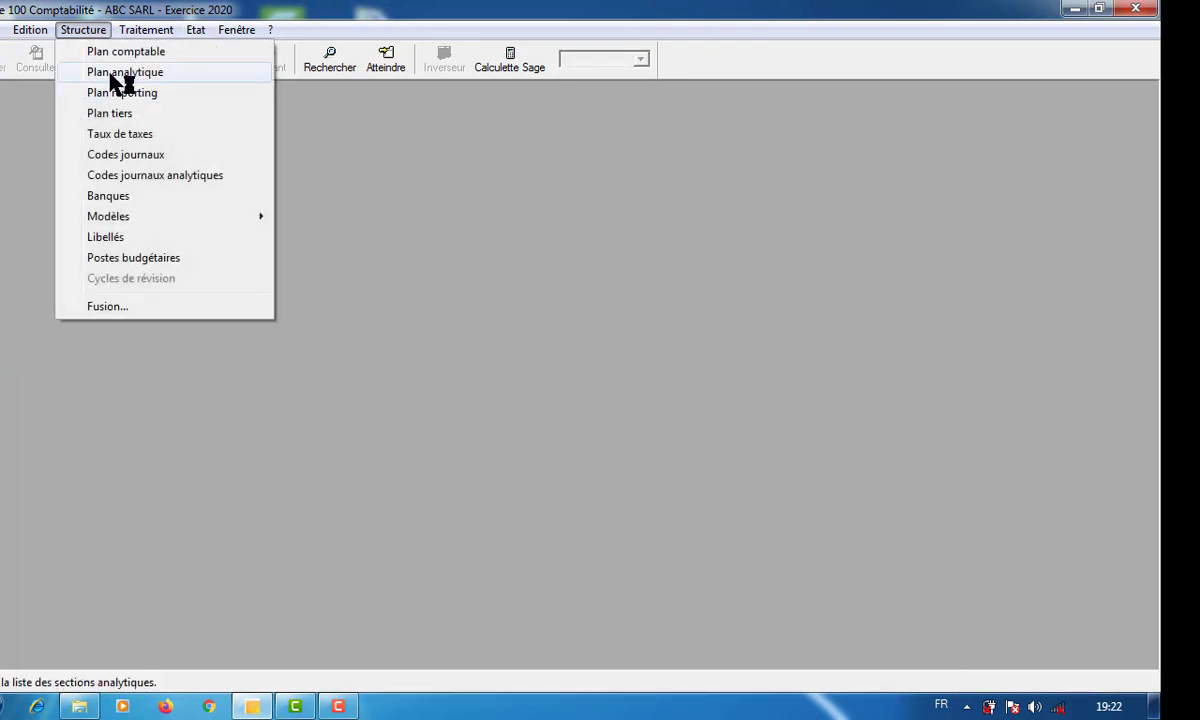
pyautogui.click(121, 72)
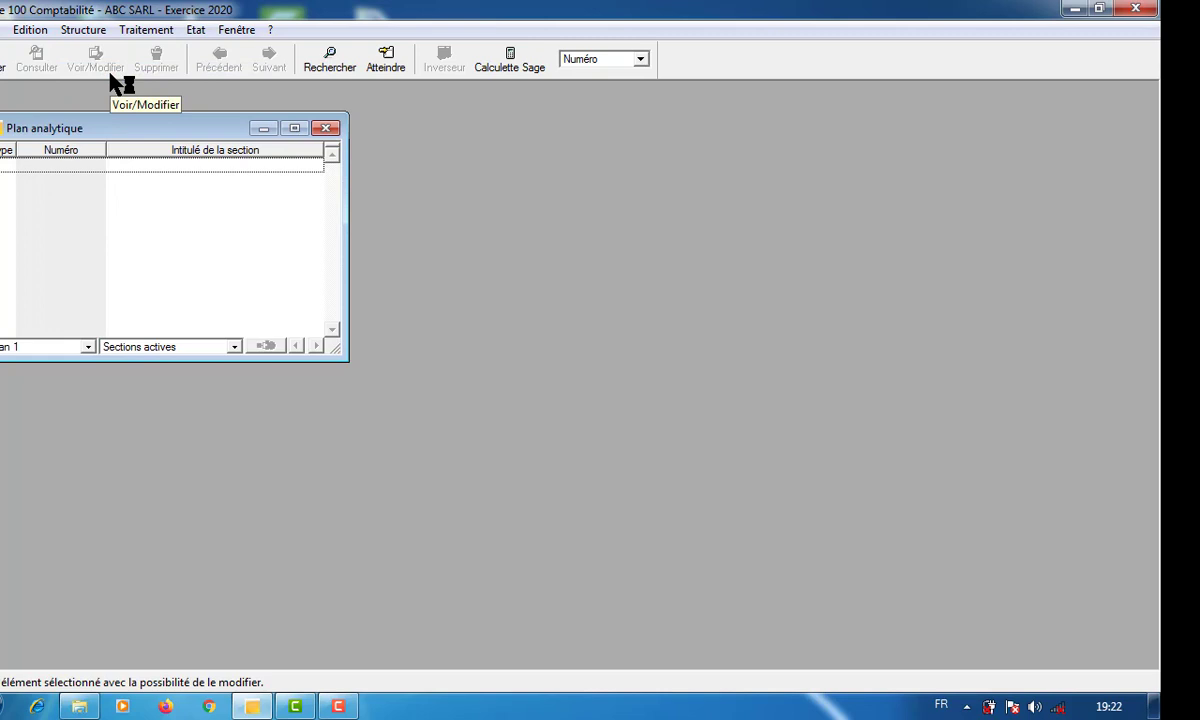
pyautogui.hotkey('ctrl', 'j')
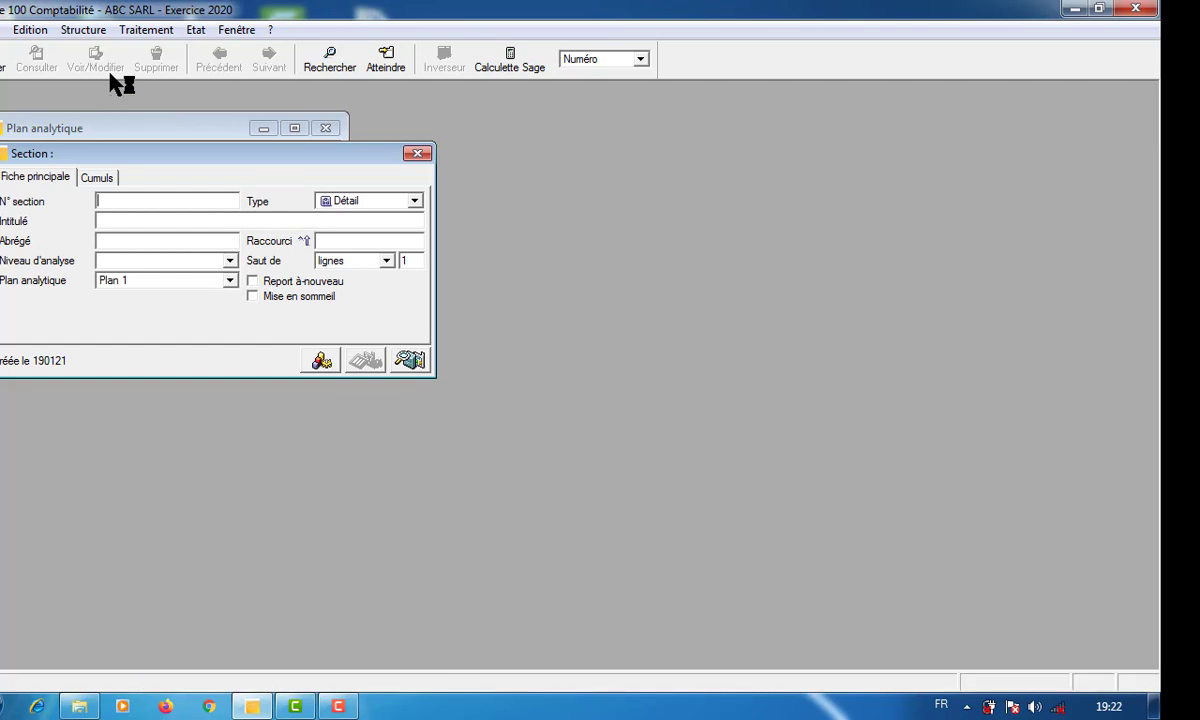
pyautogui.write('0111')
pyautogui.press('Tab')
pyautogui.write('DIREX')
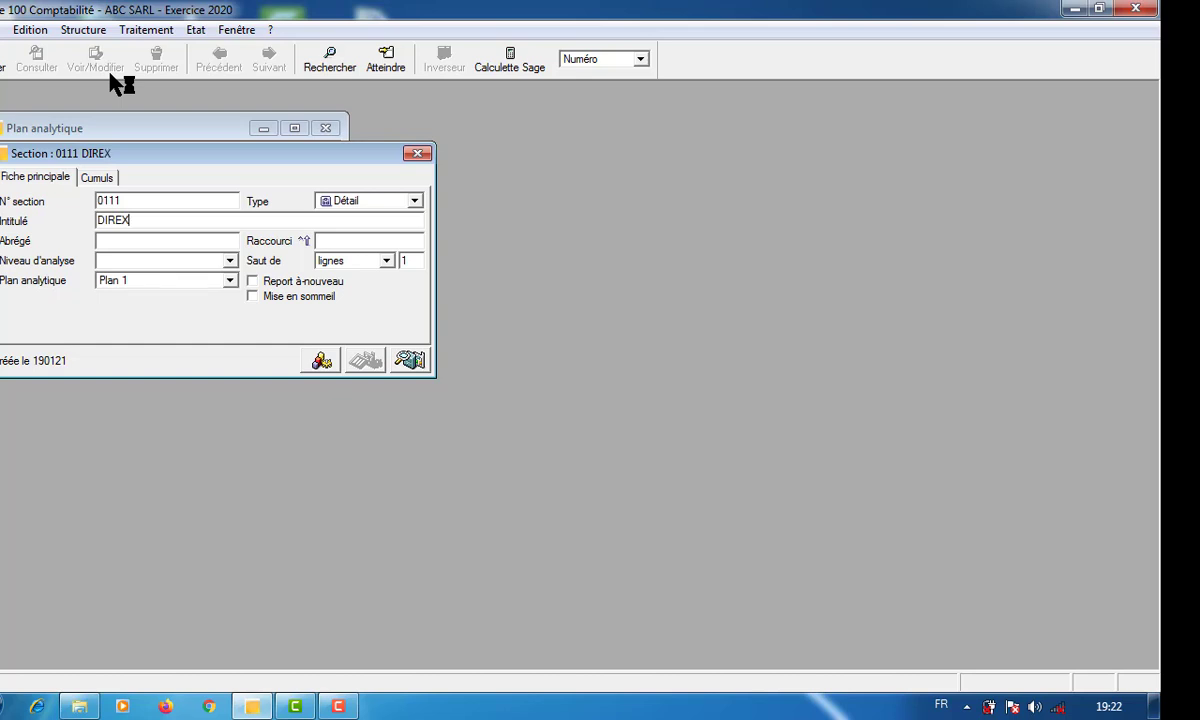
pyautogui.press('BackSpace')
pyautogui.write('CTION GENENR')
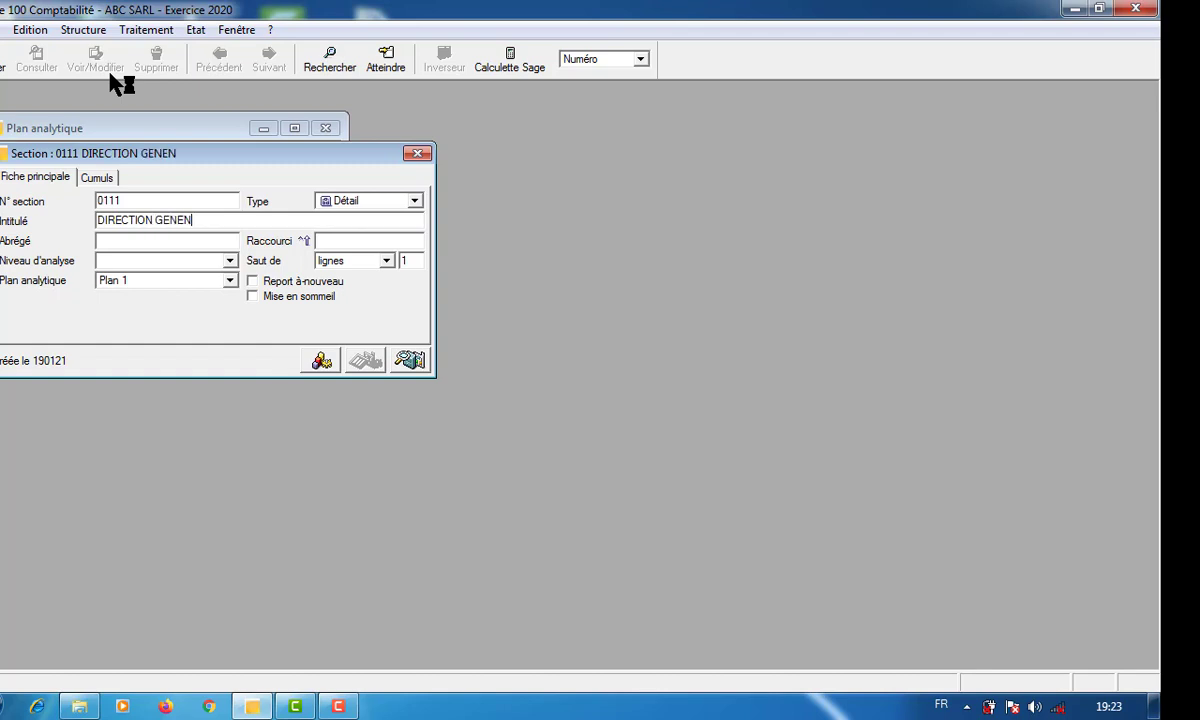
pyautogui.press('BackSpace')
pyautogui.press('BackSpace')
pyautogui.write('RALE')
pyautogui.press('Tab')
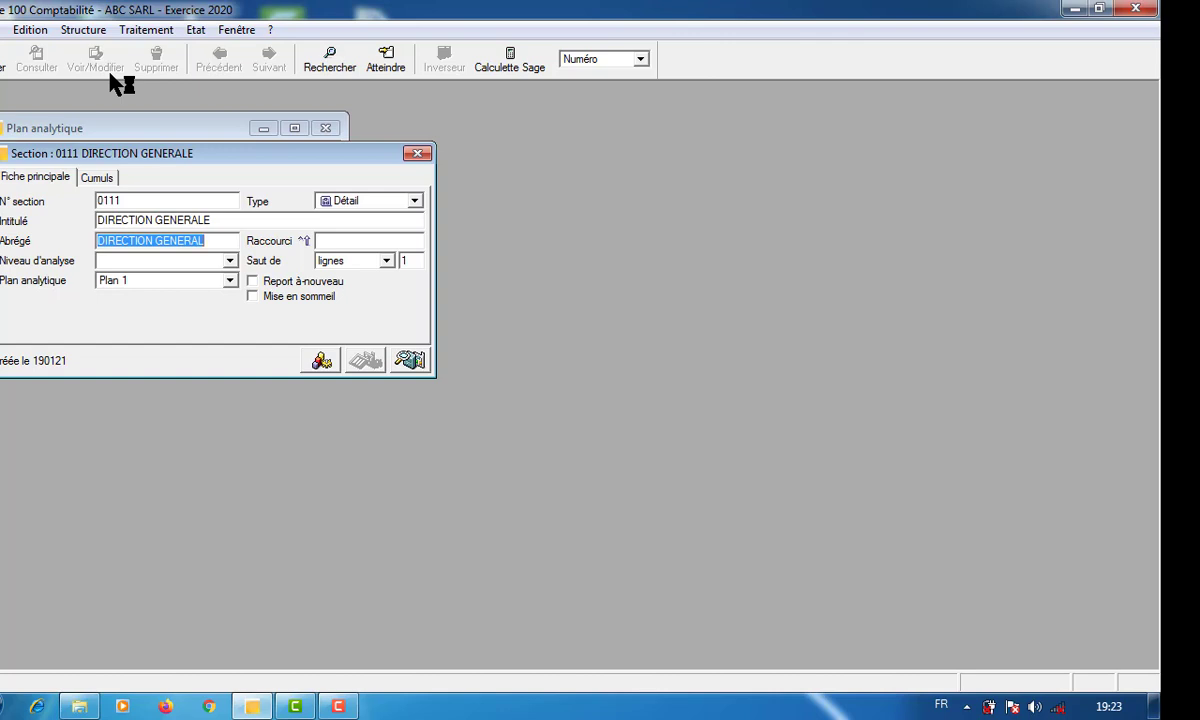
# Set the DIRECTION GENERALE section's shortcut (Raccourci) to DG and close its record.
pyautogui.click(229, 261)
pyautogui.click(230, 262)
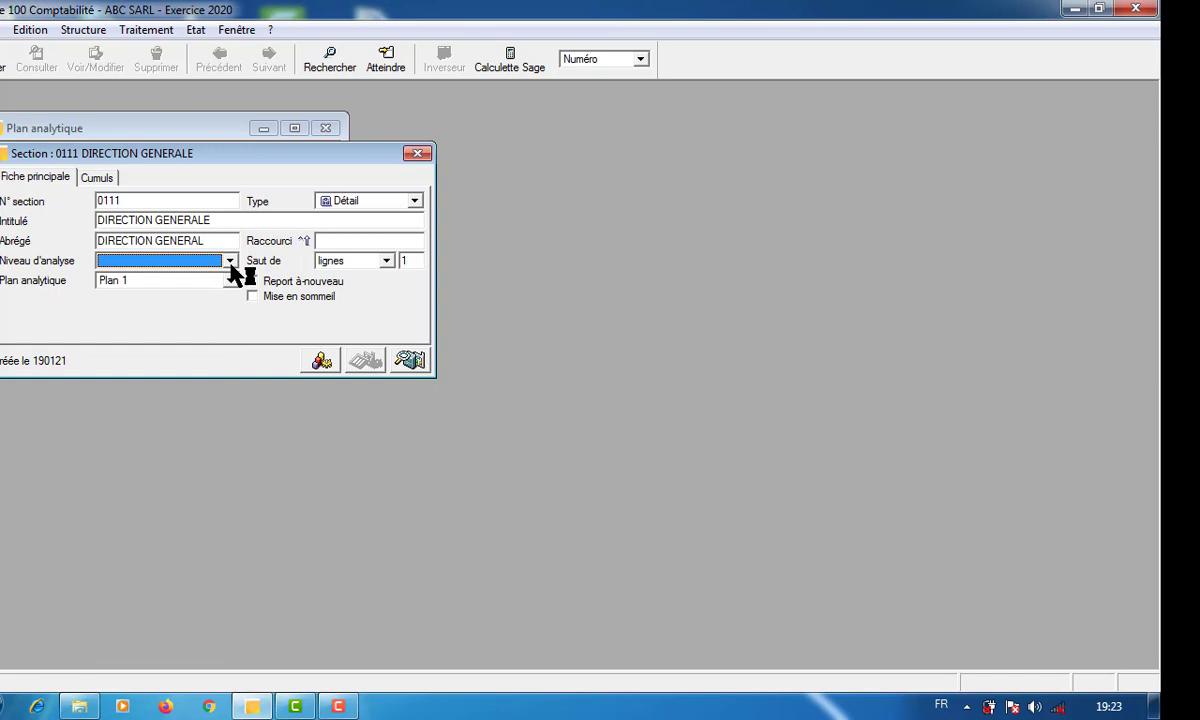
pyautogui.click(340, 242)
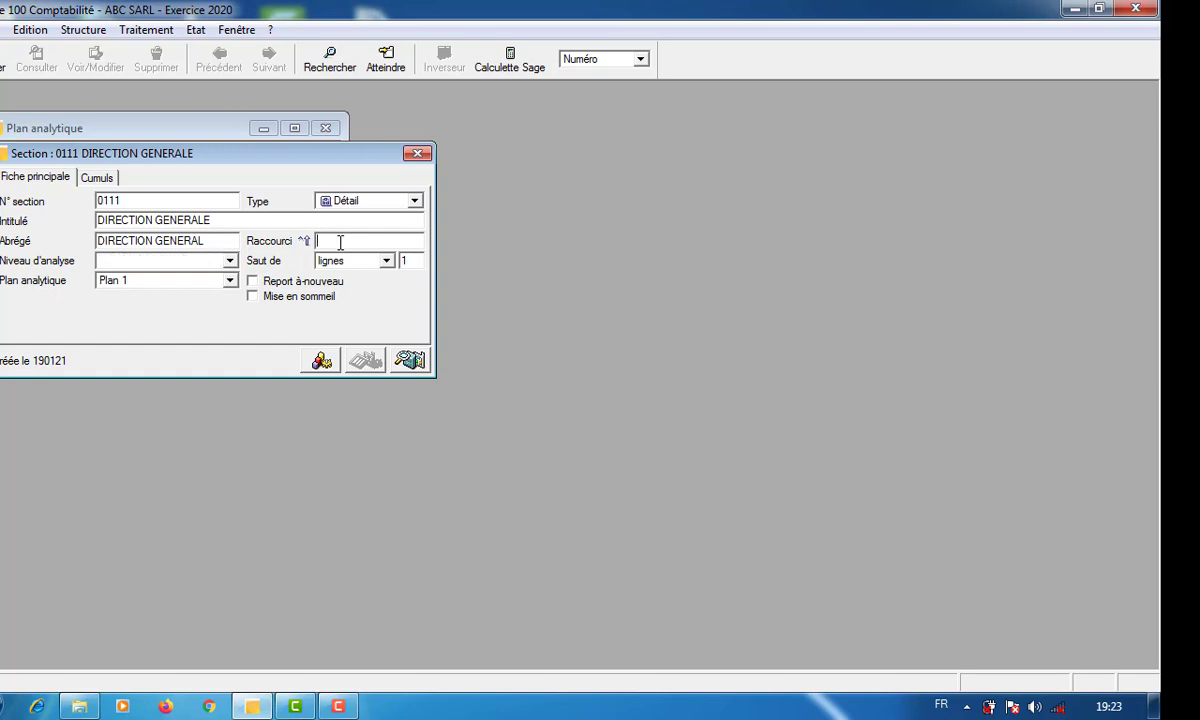
pyautogui.write('DG')
pyautogui.click(418, 152)
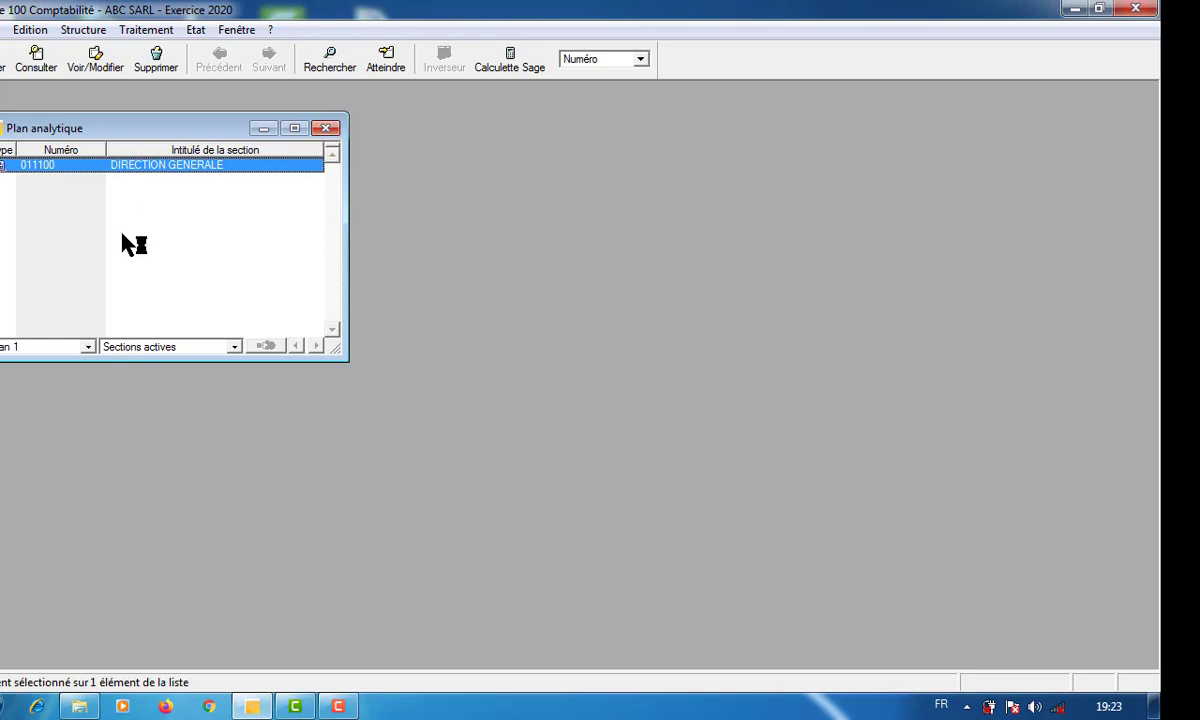
# Add another analytical section with number 0002 and title SERVICE COMPTABLE.
pyautogui.hotkey('ctrl', 'j')
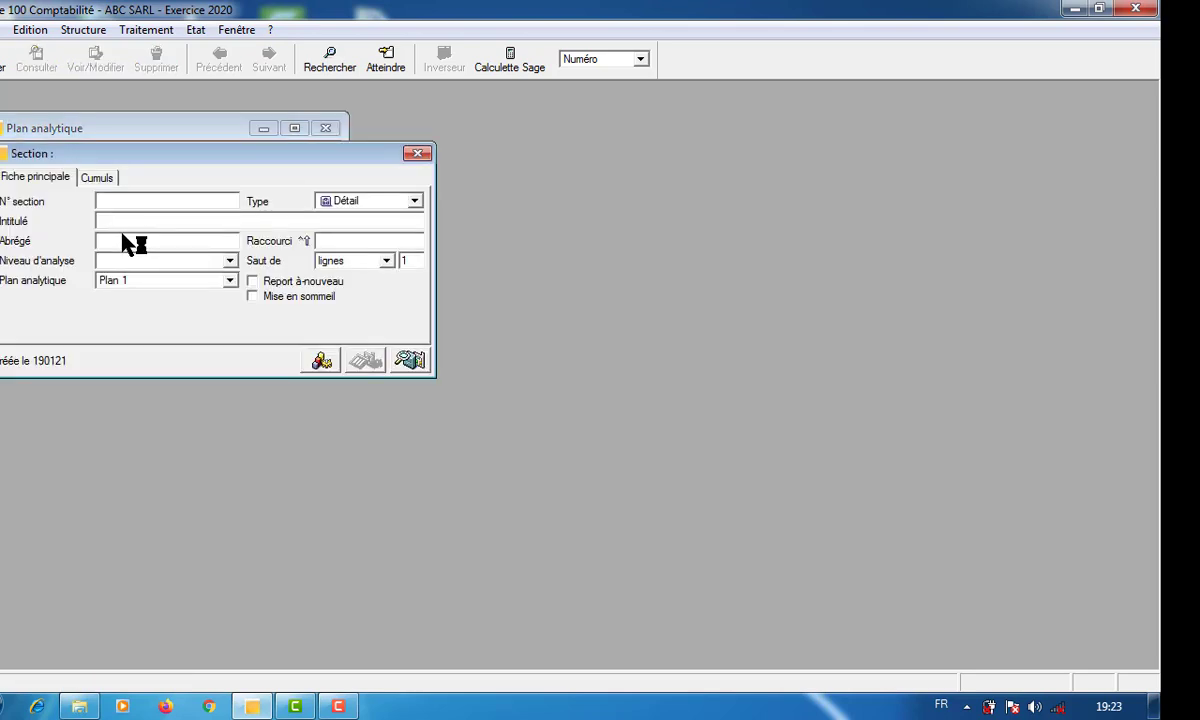
pyautogui.write('0002')
pyautogui.press('Tab')
pyautogui.press('Tab')
pyautogui.write('SERVICE CO')
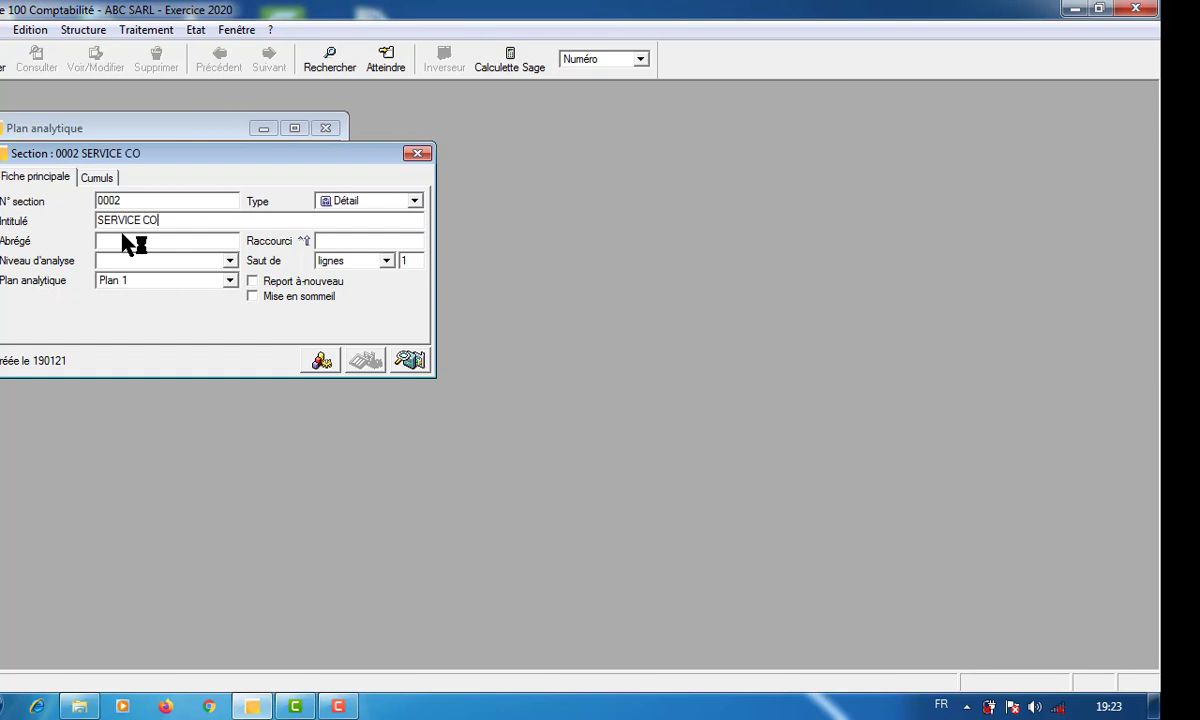
pyautogui.write('MPTABLE')
pyautogui.press('Tab')
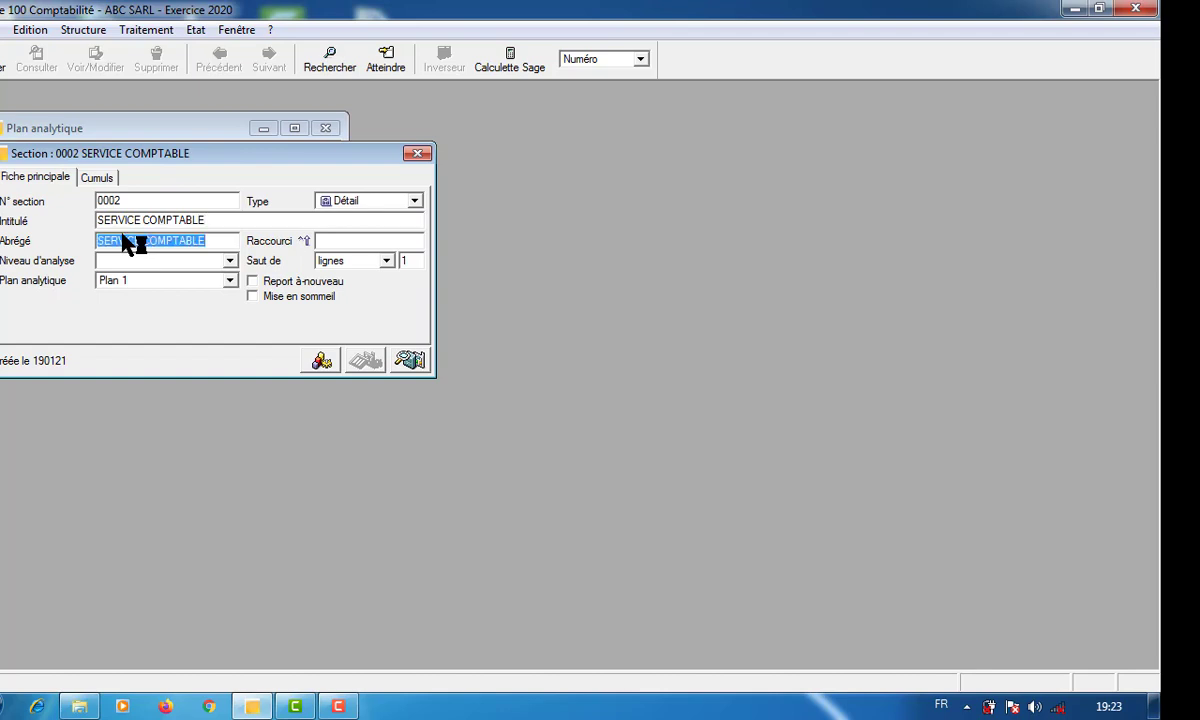
# Set the SERVICE COMPTABLE section's shortcut (Raccourci) to SC and close its record.
pyautogui.press('Tab')
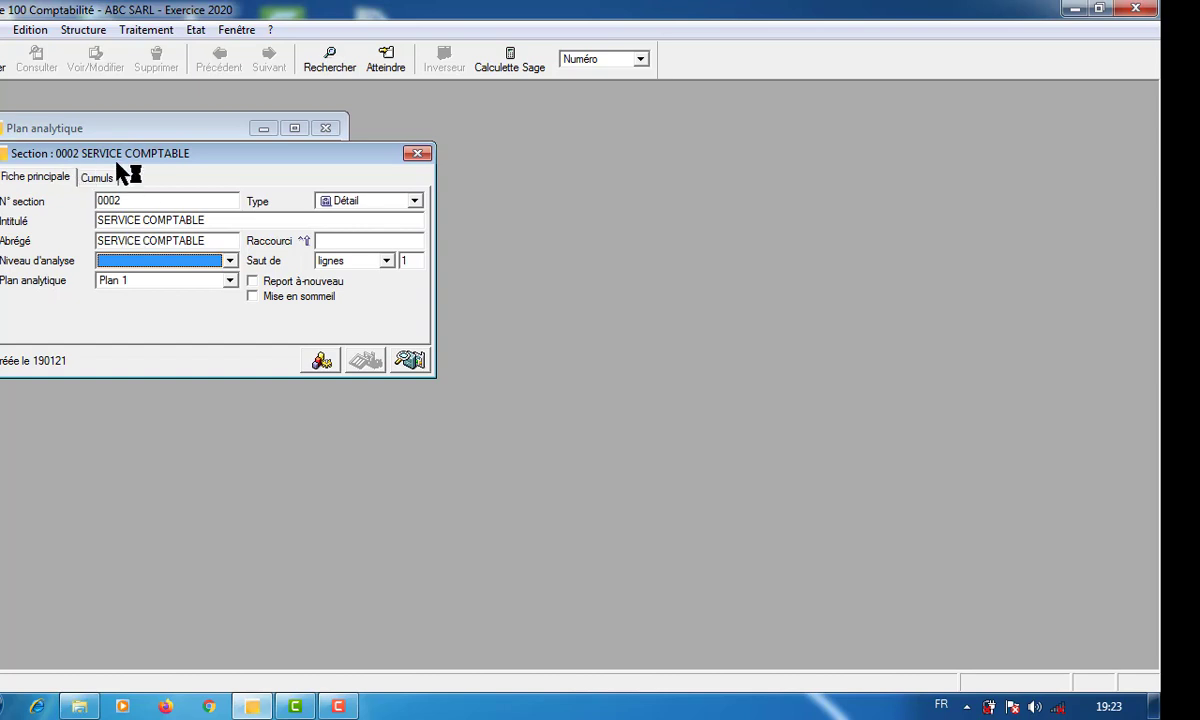
pyautogui.click(334, 241)
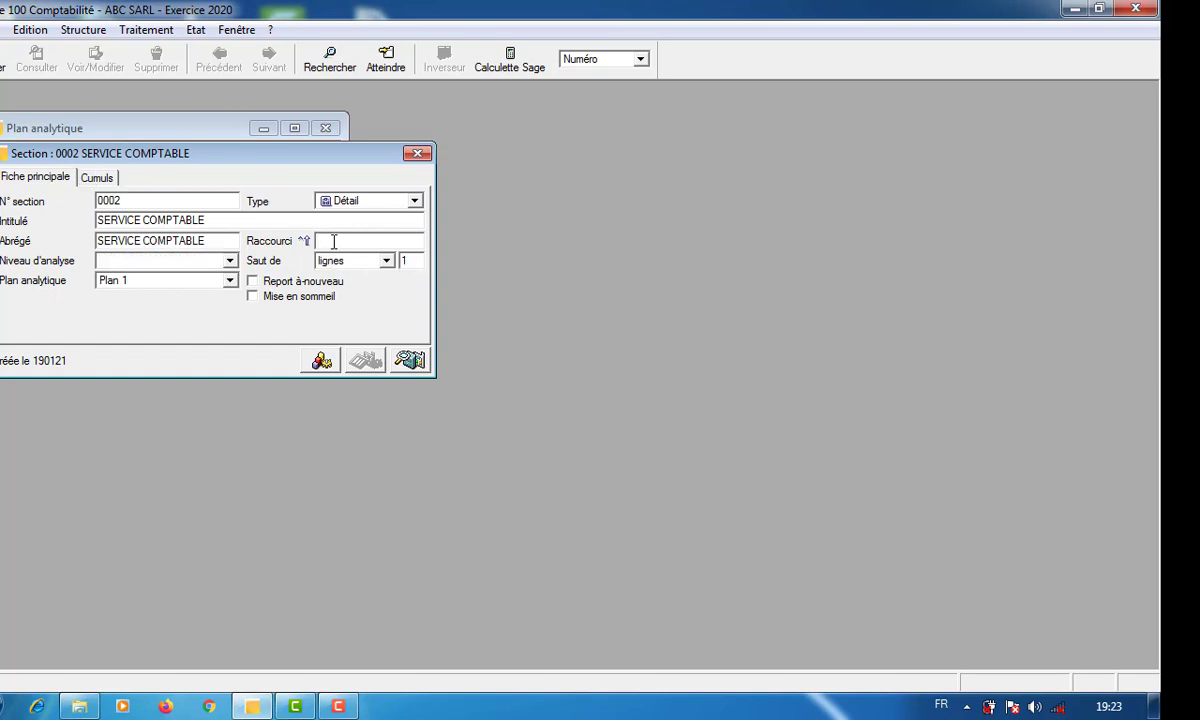
pyautogui.write('SC')
pyautogui.click(417, 153)
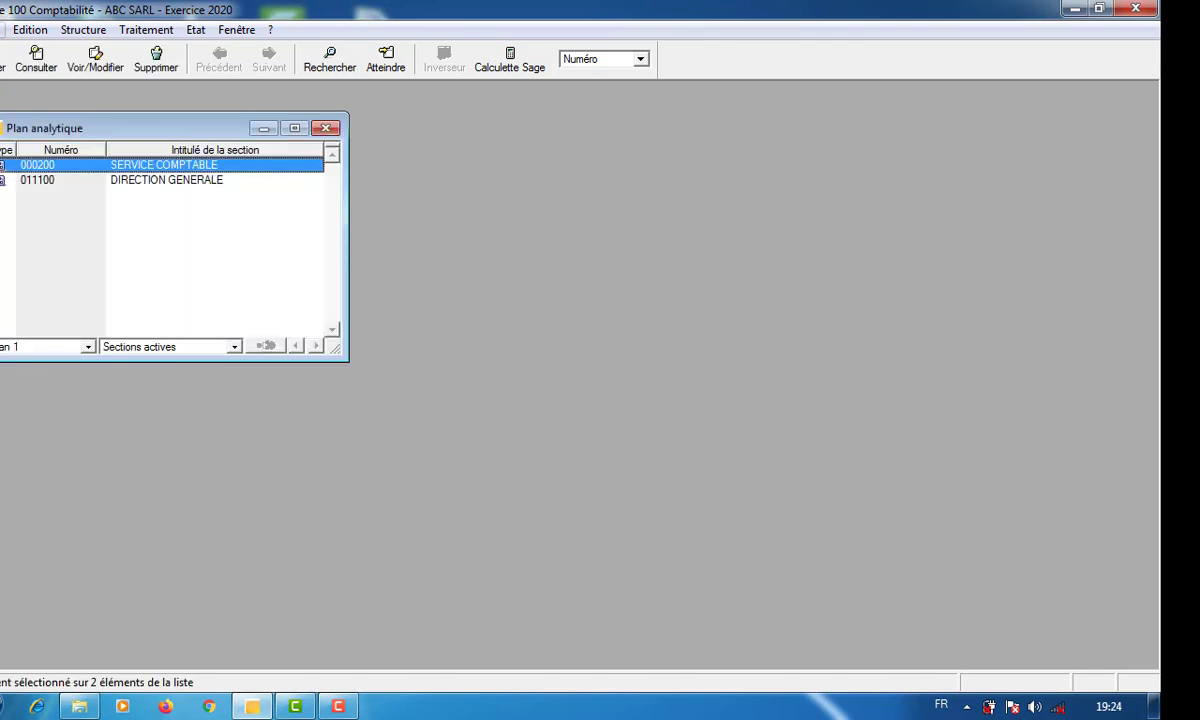
# Add the analysis levels (Niveau d'analyse) DIRECTION and COMPTABILITE to the company's options and close the company settings.
pyautogui.click(2, 30)
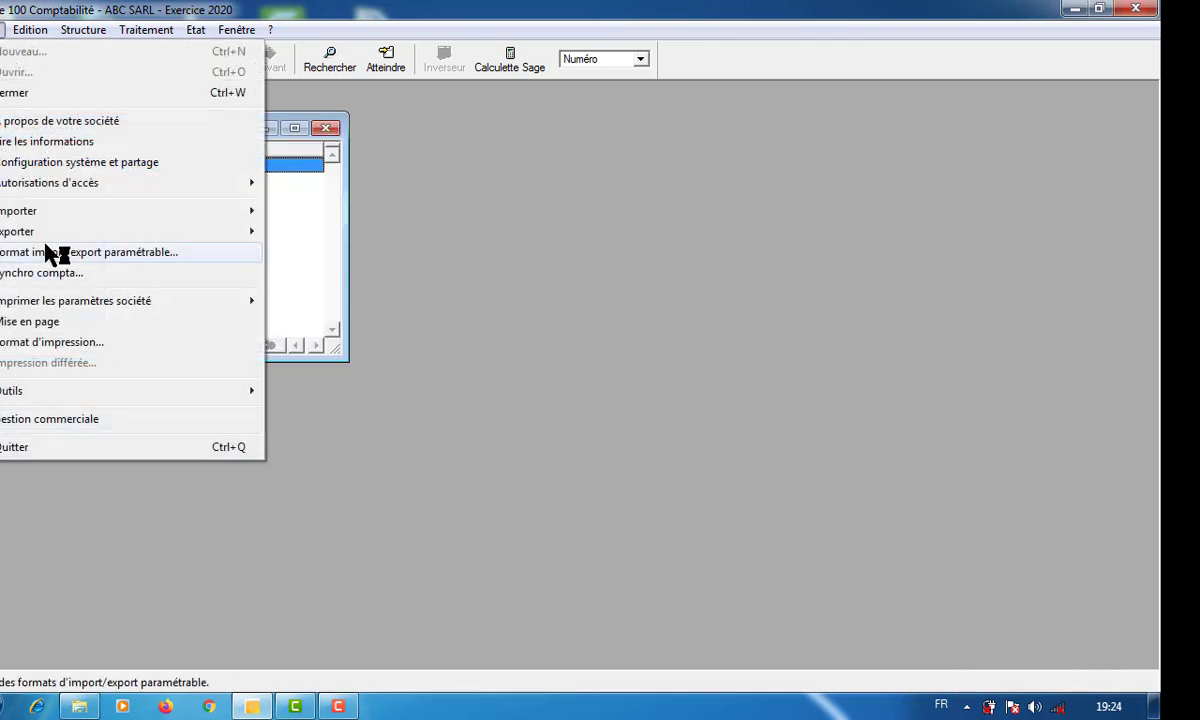
pyautogui.click(46, 122)
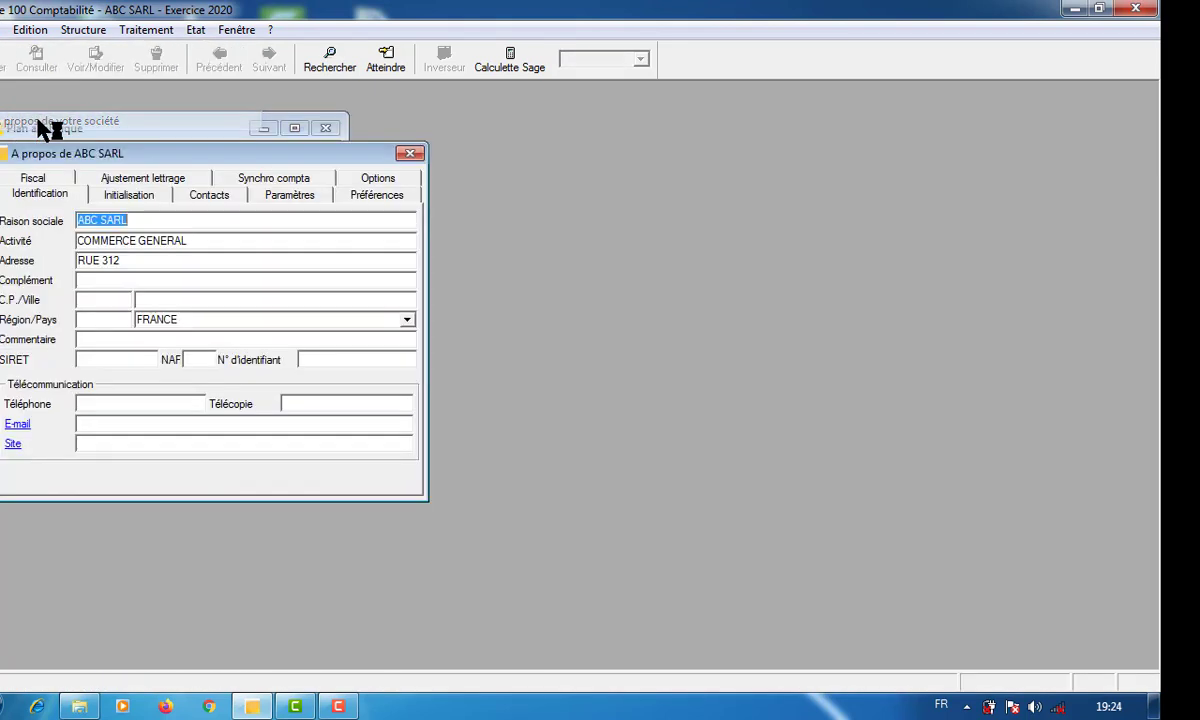
pyautogui.click(390, 181)
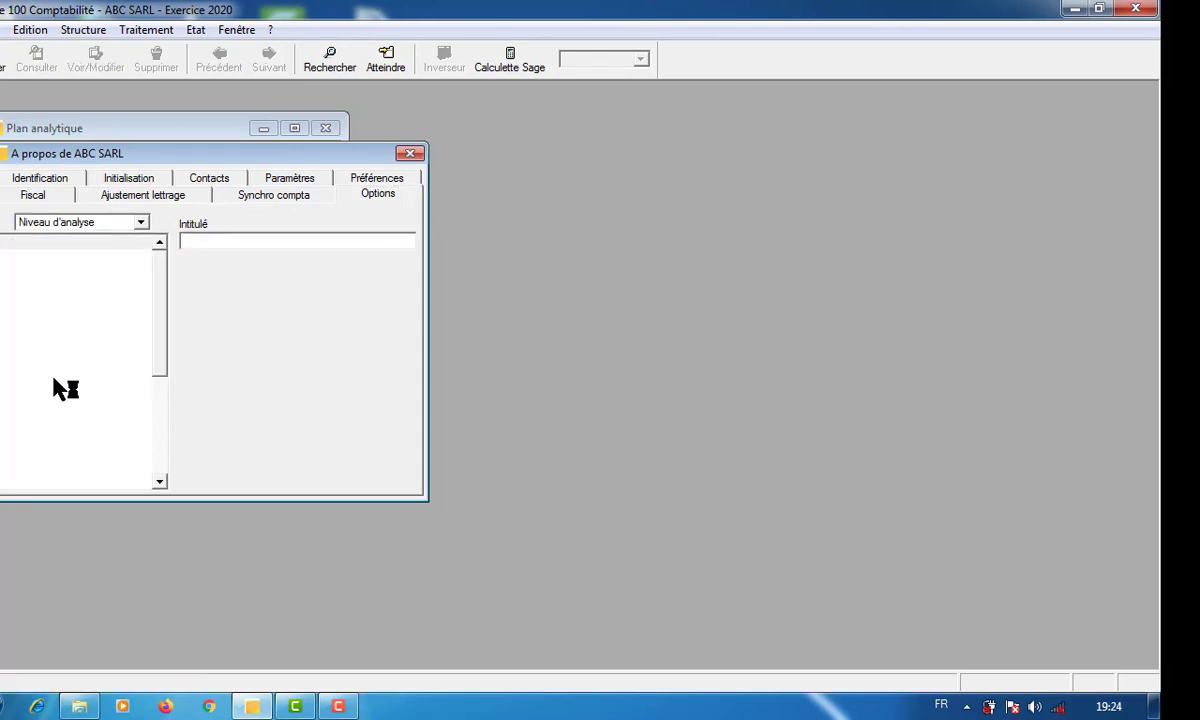
pyautogui.write('DIRECTION')
pyautogui.press('Return')
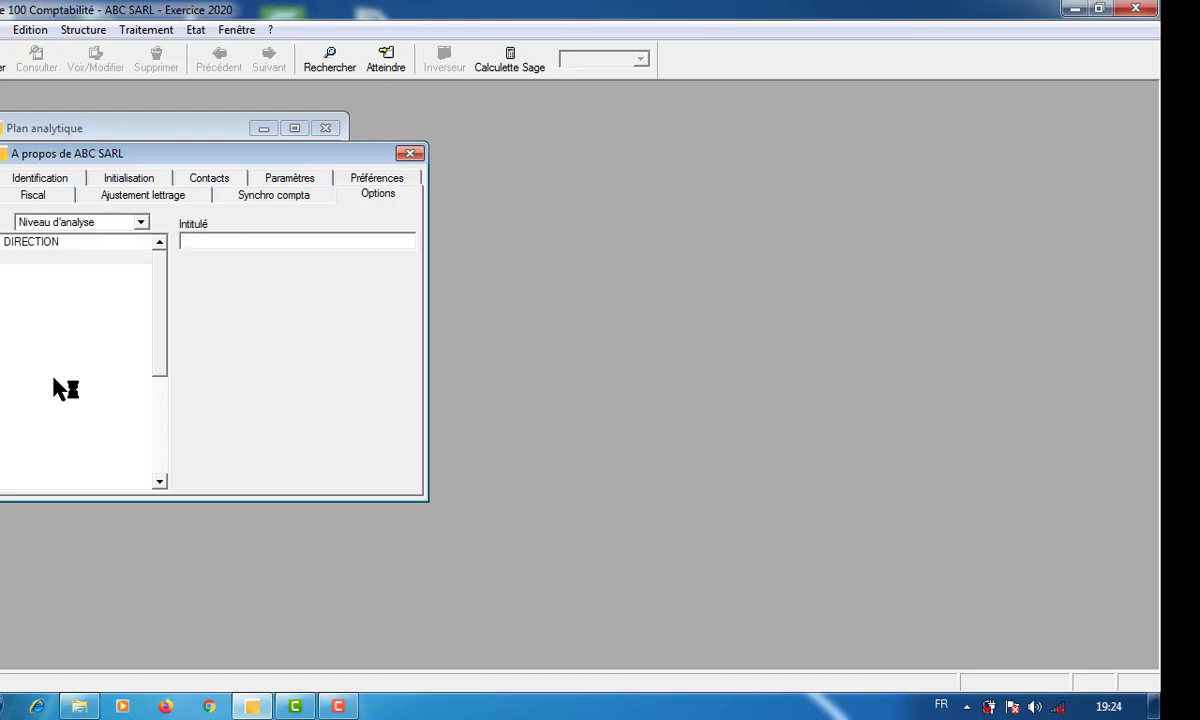
pyautogui.write('COMPTABILITE')
pyautogui.press('Return')
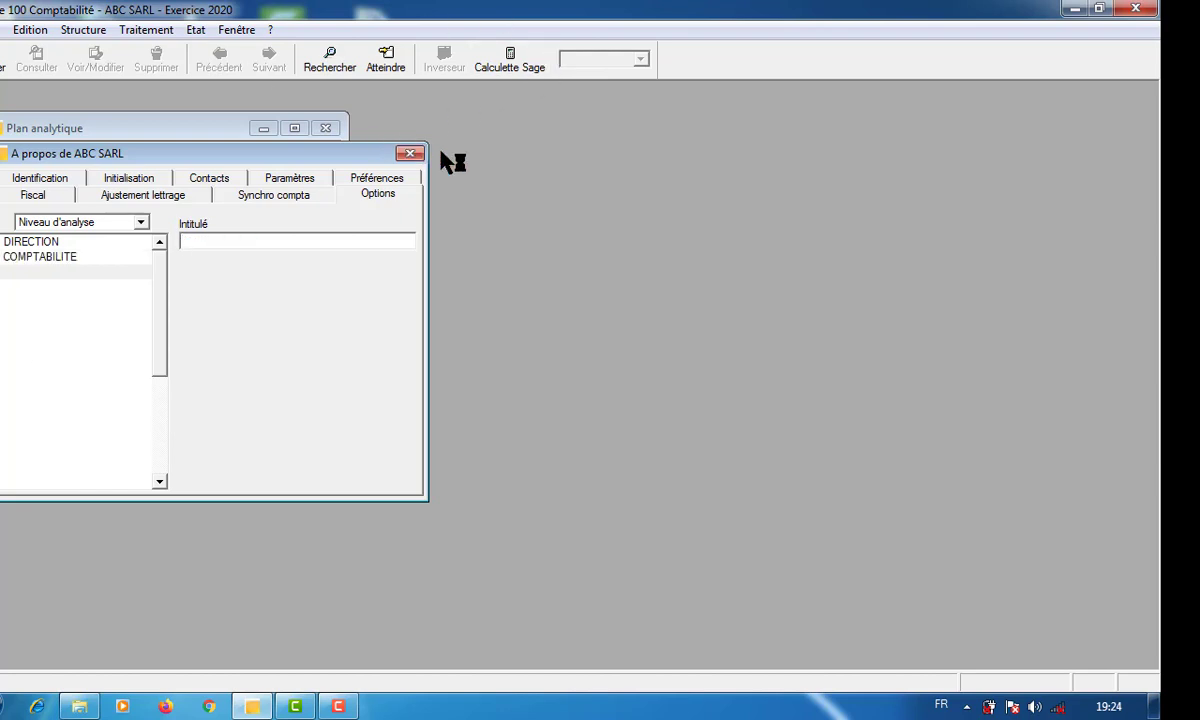
pyautogui.click(410, 154)
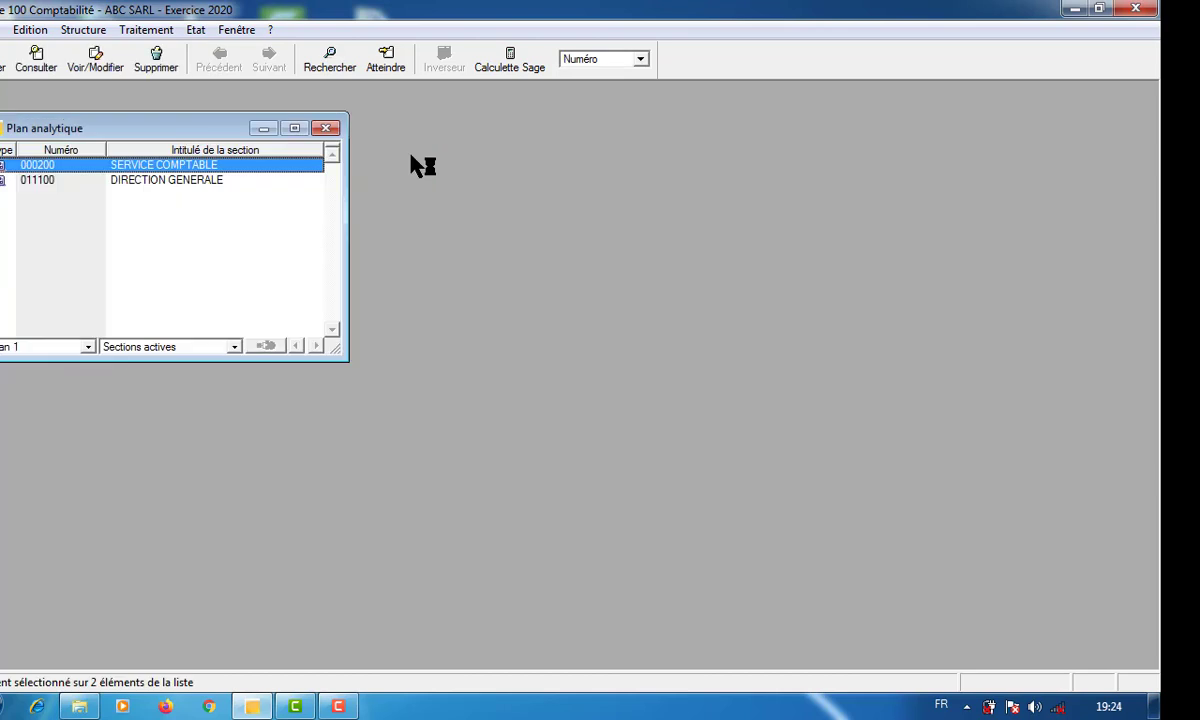
# Check the analysis level in the SERVICE COMPTABLE section's record and in the DIRECTION GENERALE section's record.
pyautogui.doubleClick(140, 168)
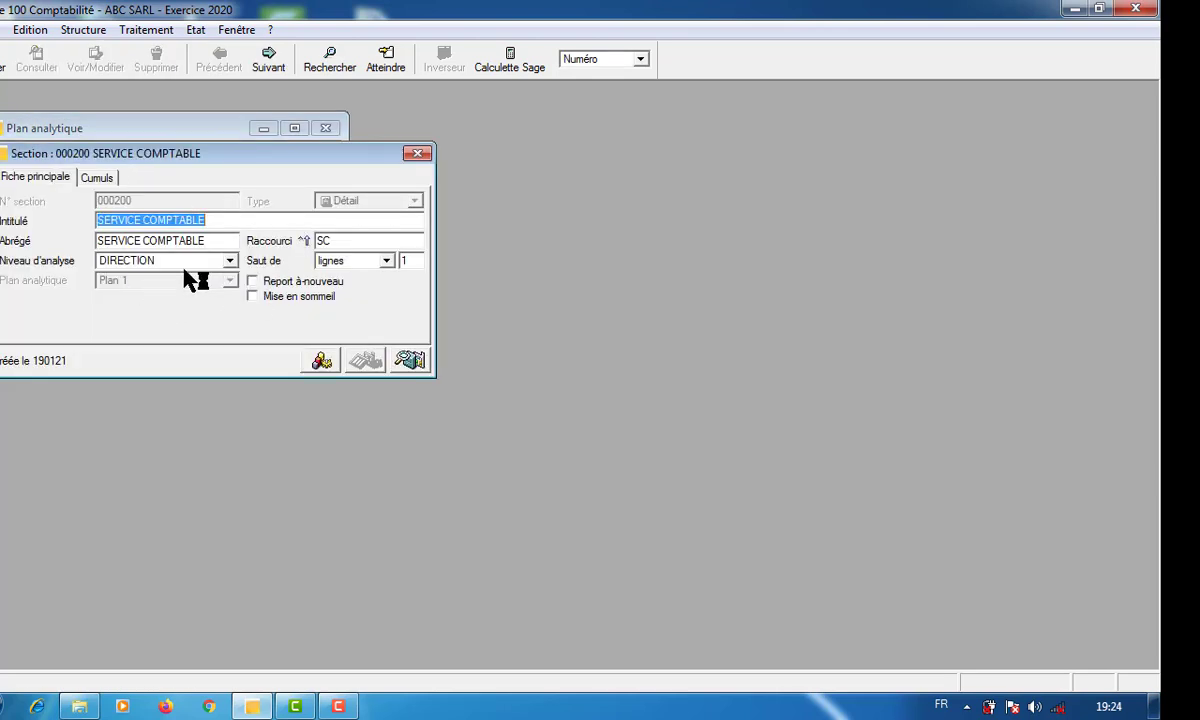
pyautogui.click(427, 156)
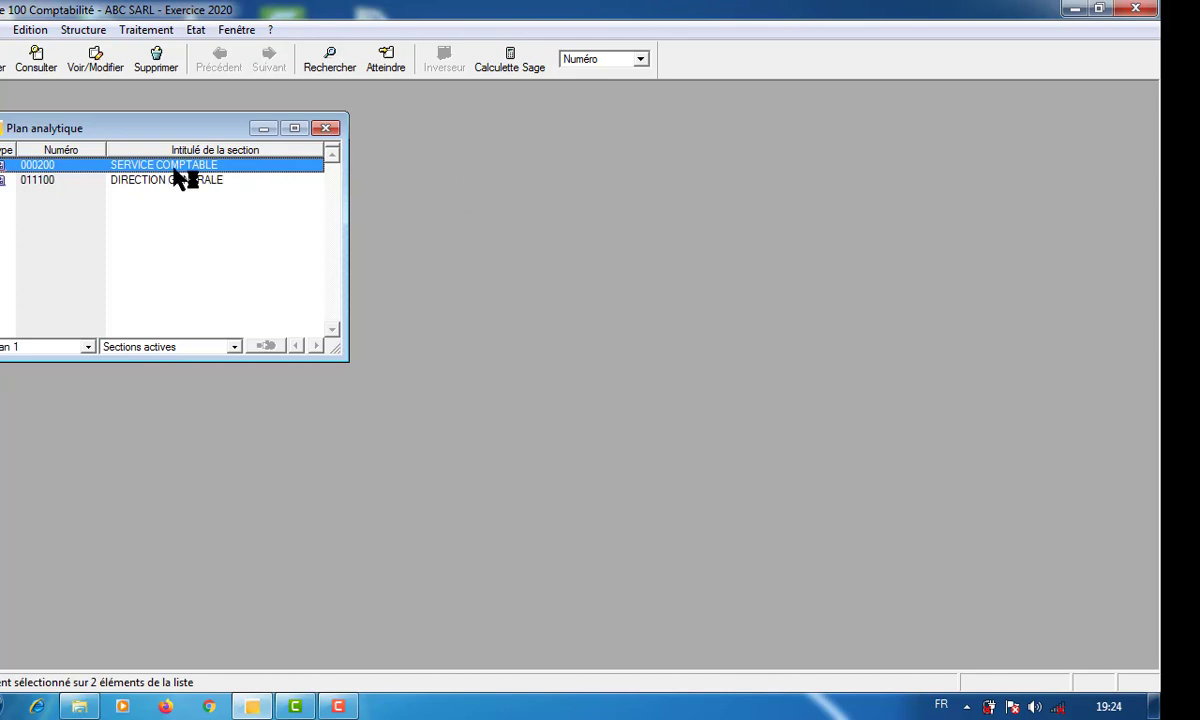
pyautogui.doubleClick(180, 182)
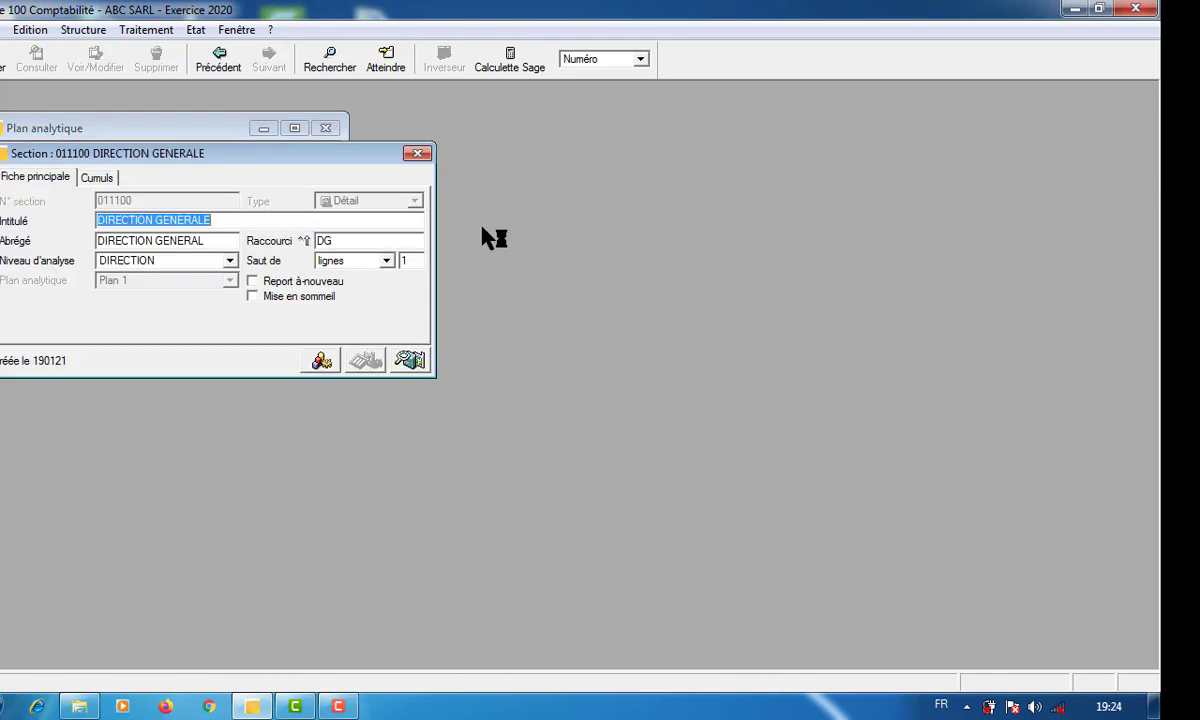
# Set the SERVICE COMPTABLE section's analysis level (Niveau d'analyse) to COMPTABILITE and close the analytical plan.
pyautogui.click(418, 154)
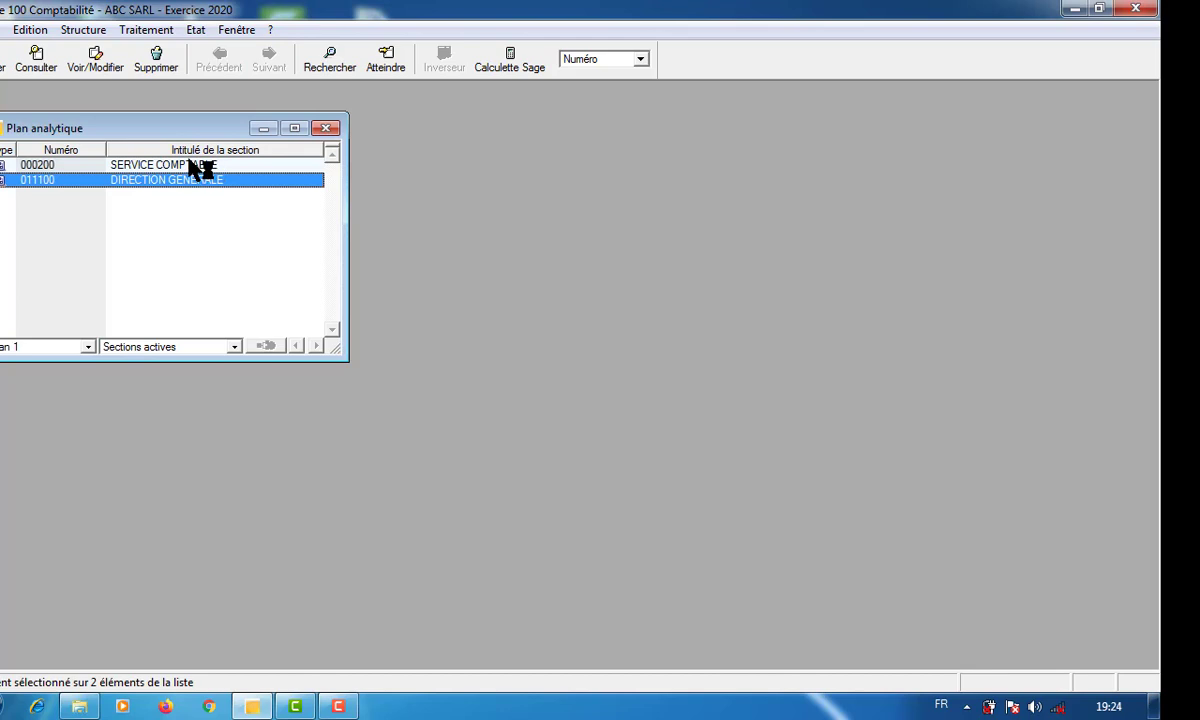
pyautogui.doubleClick(197, 168)
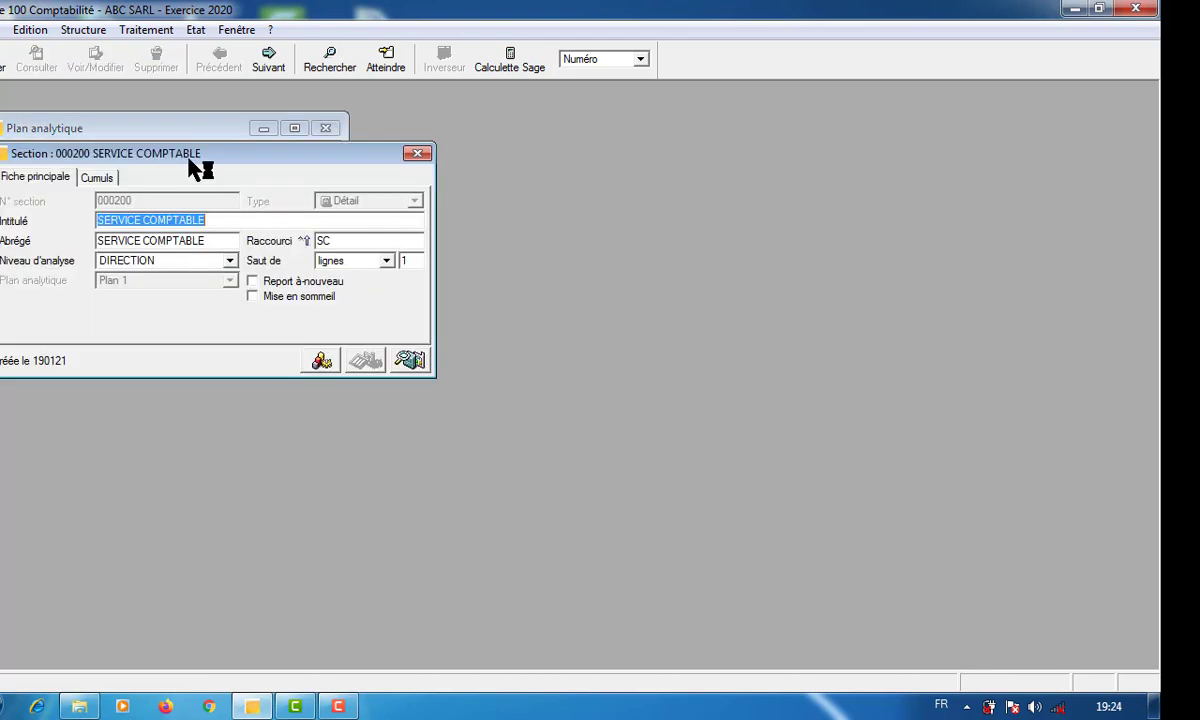
pyautogui.click(232, 261)
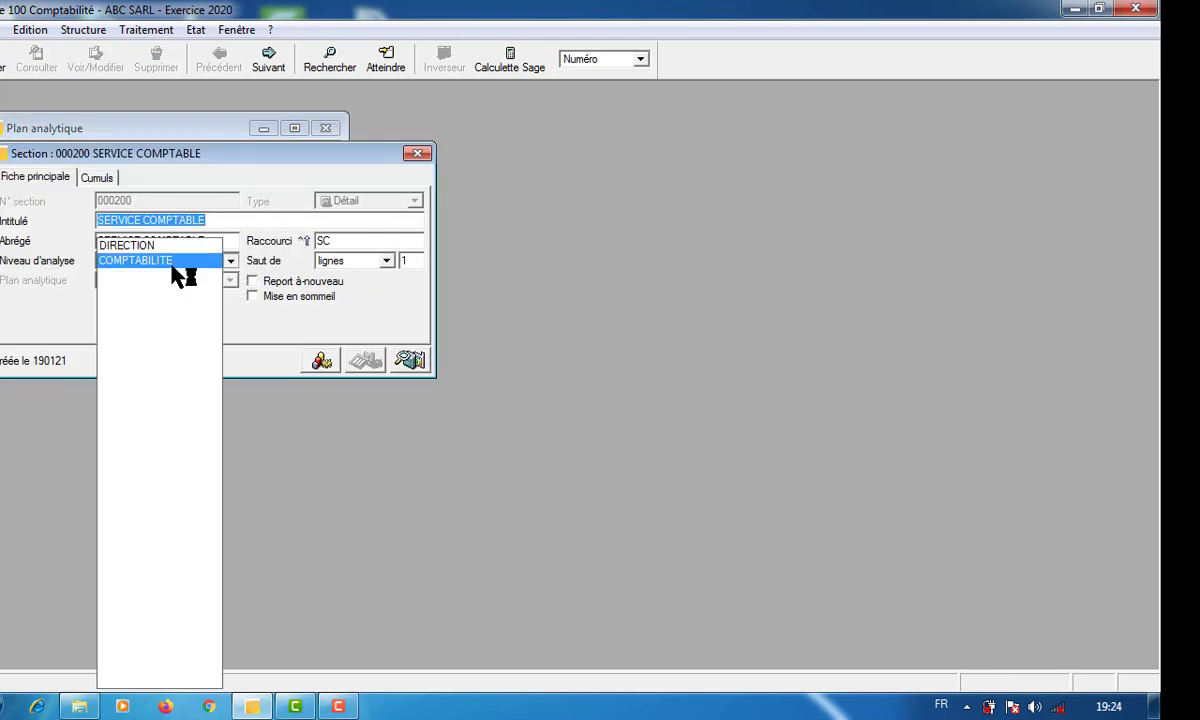
pyautogui.click(172, 262)
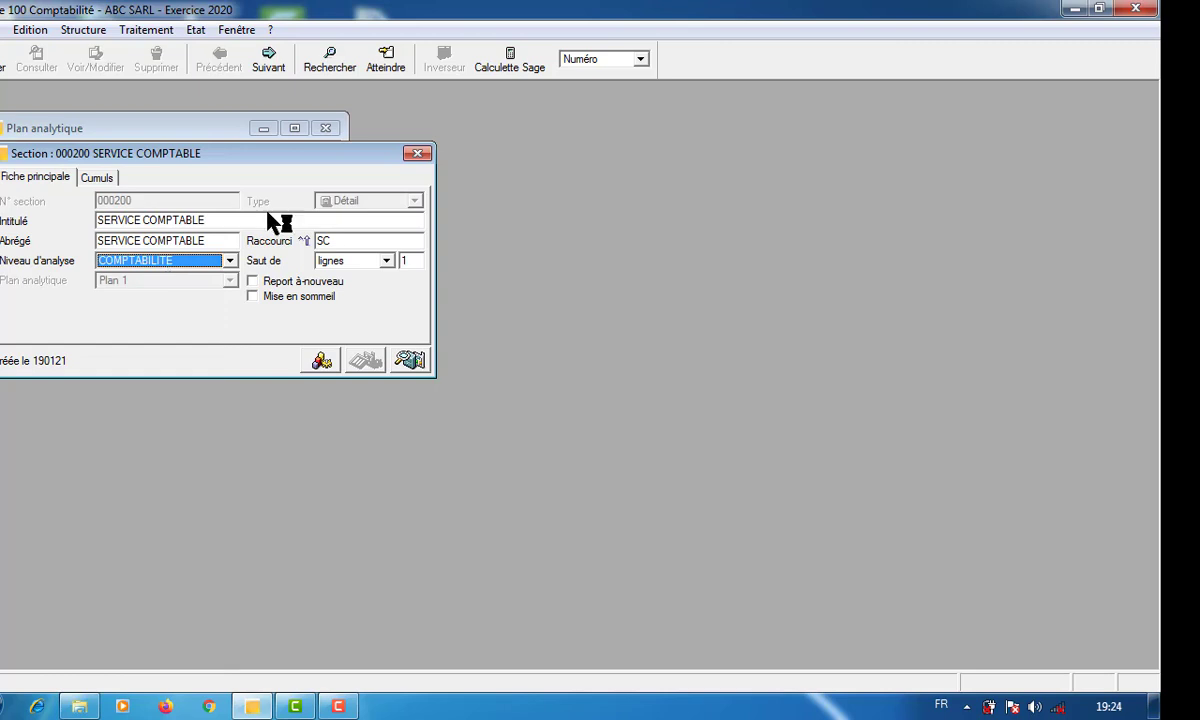
pyautogui.click(418, 155)
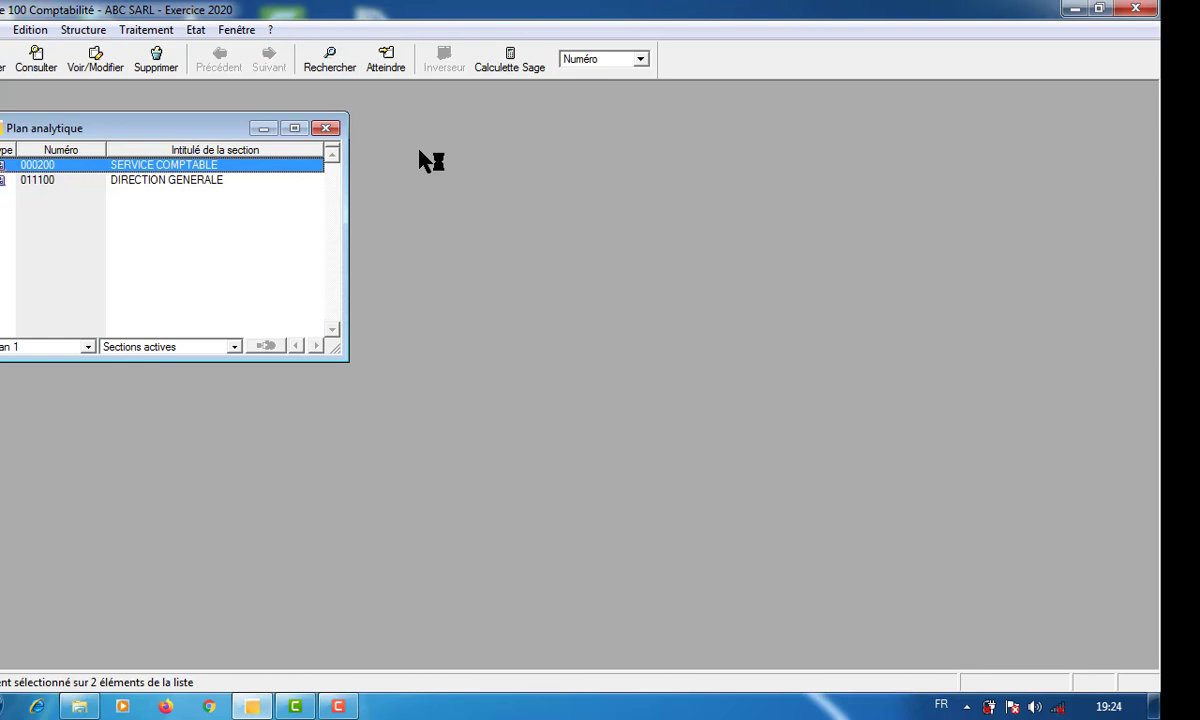
pyautogui.click(325, 129)
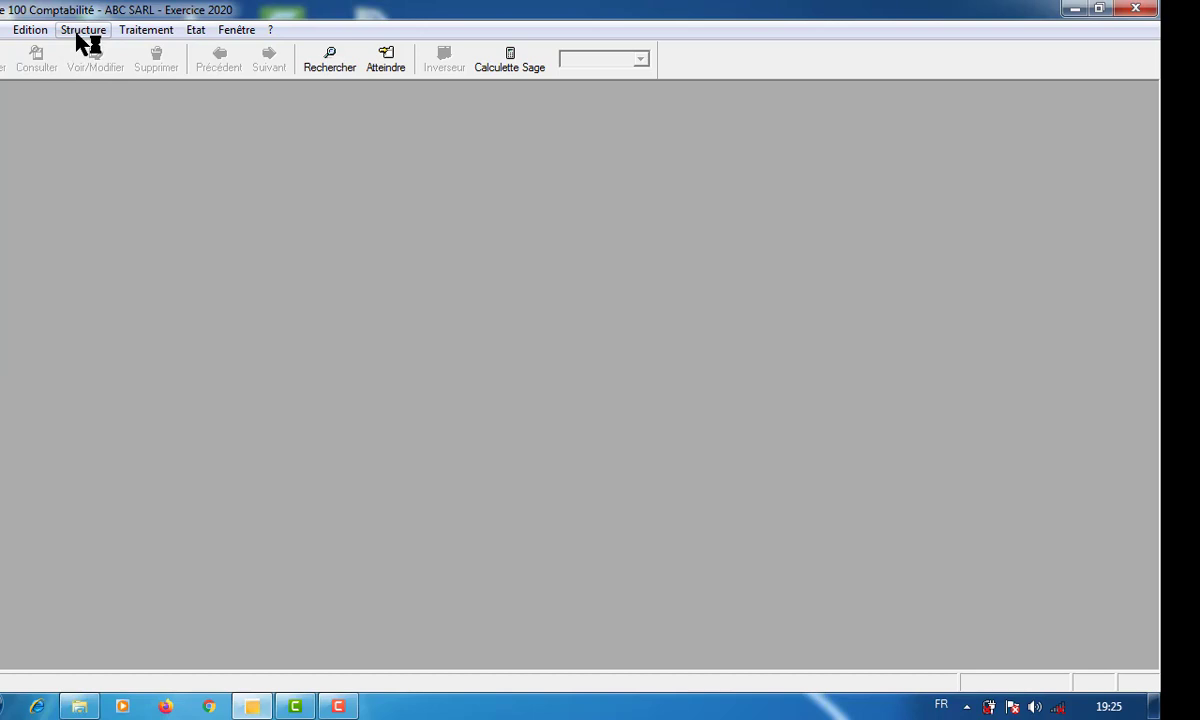
# Open the ACHAT journal for March 2020 for entry and maximize its window.
pyautogui.click(145, 31)
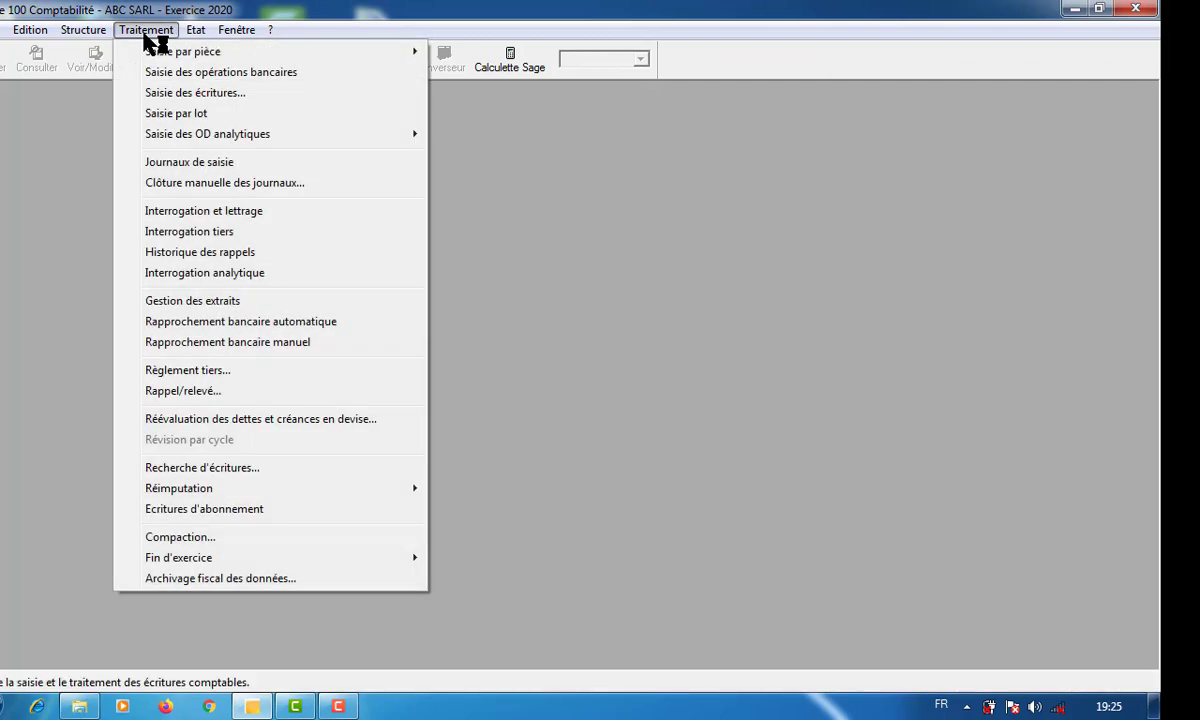
pyautogui.click(197, 170)
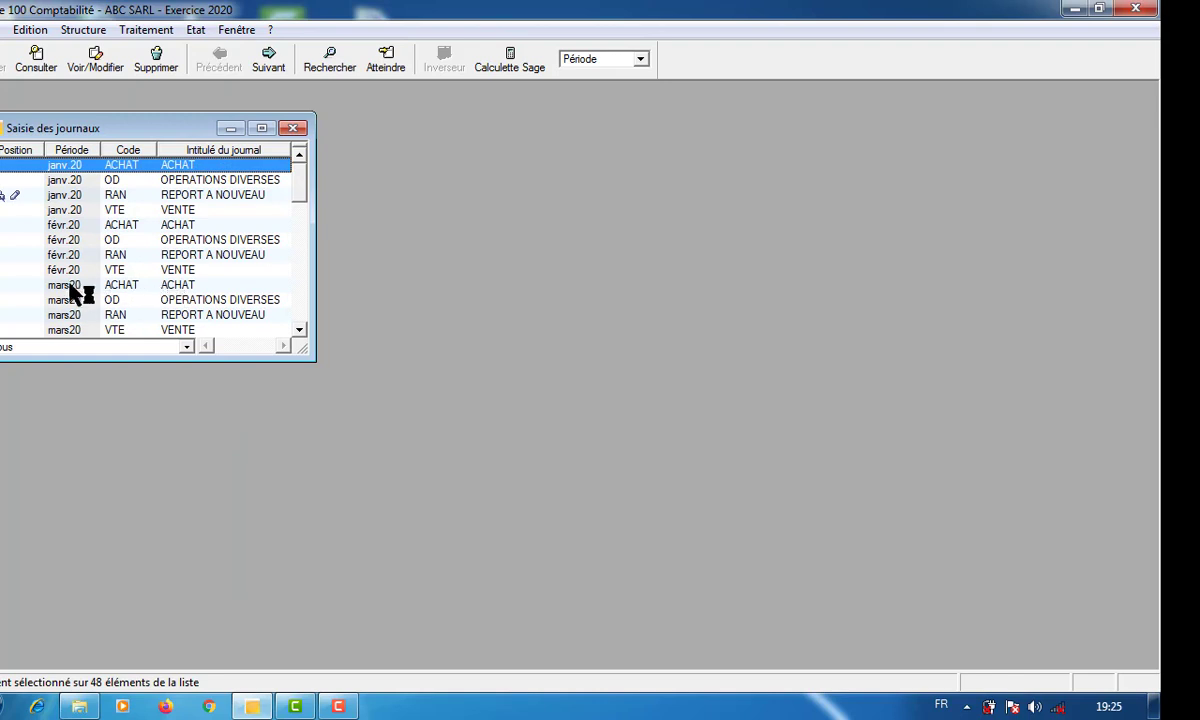
pyautogui.doubleClick(170, 287)
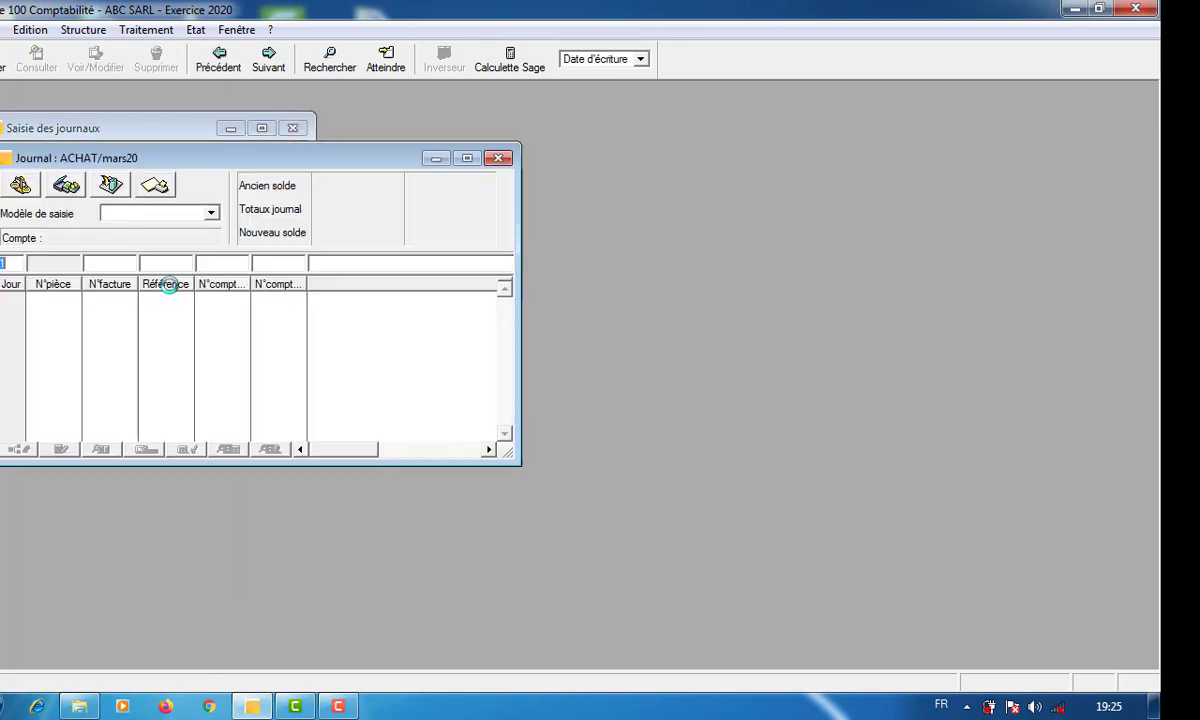
pyautogui.click(468, 161)
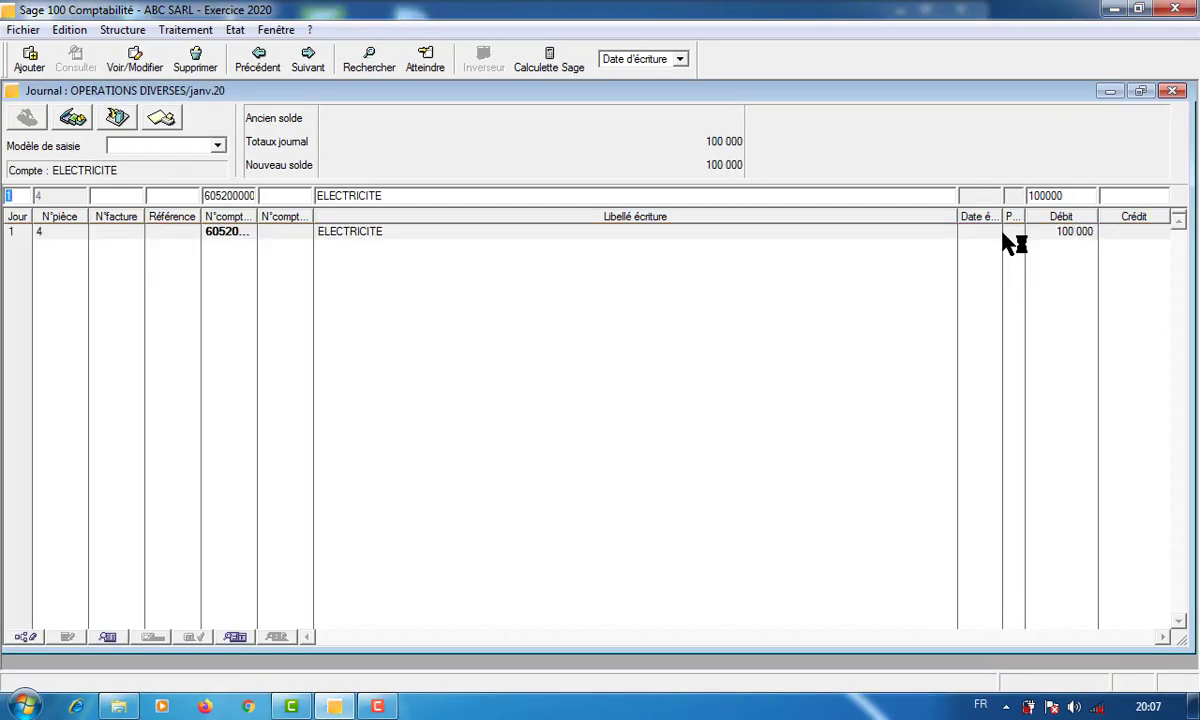
# Delete the existing ELECTRICITE line from the OPERATIONS DIVERSES journal for January 2020.
pyautogui.rightClick(1012, 243)
pyautogui.click(962, 168)
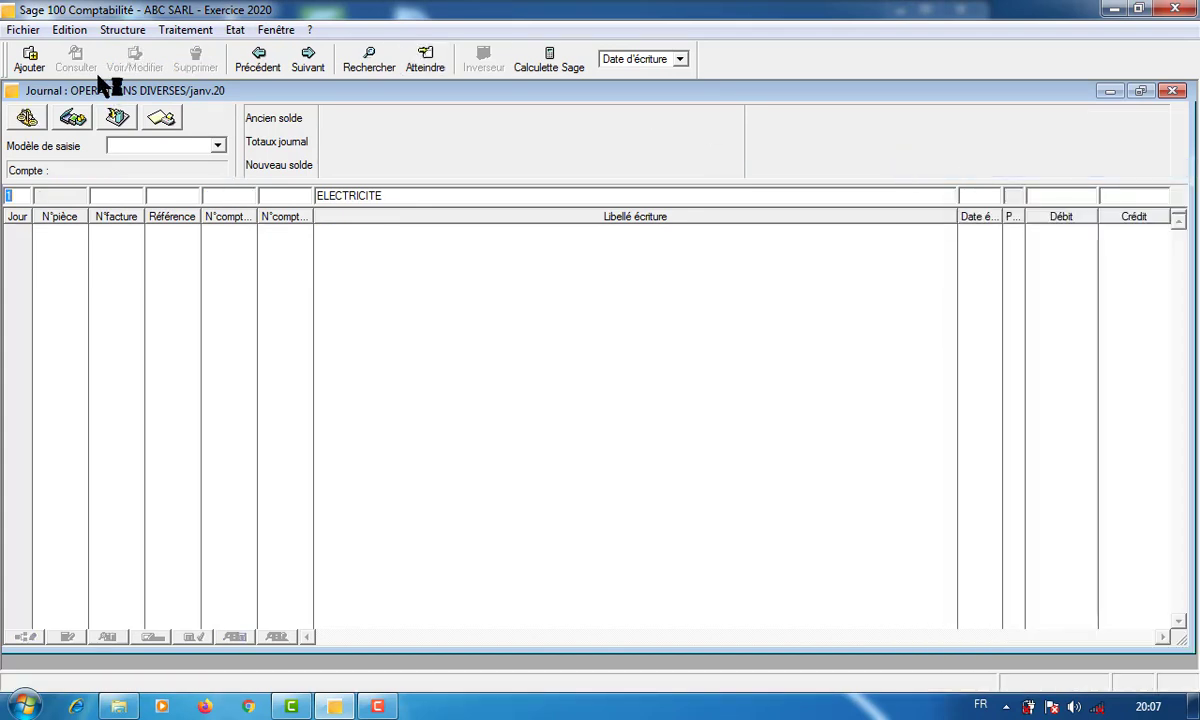
# Check the sections listed in the analytical plan and return to the journal.
pyautogui.click(124, 30)
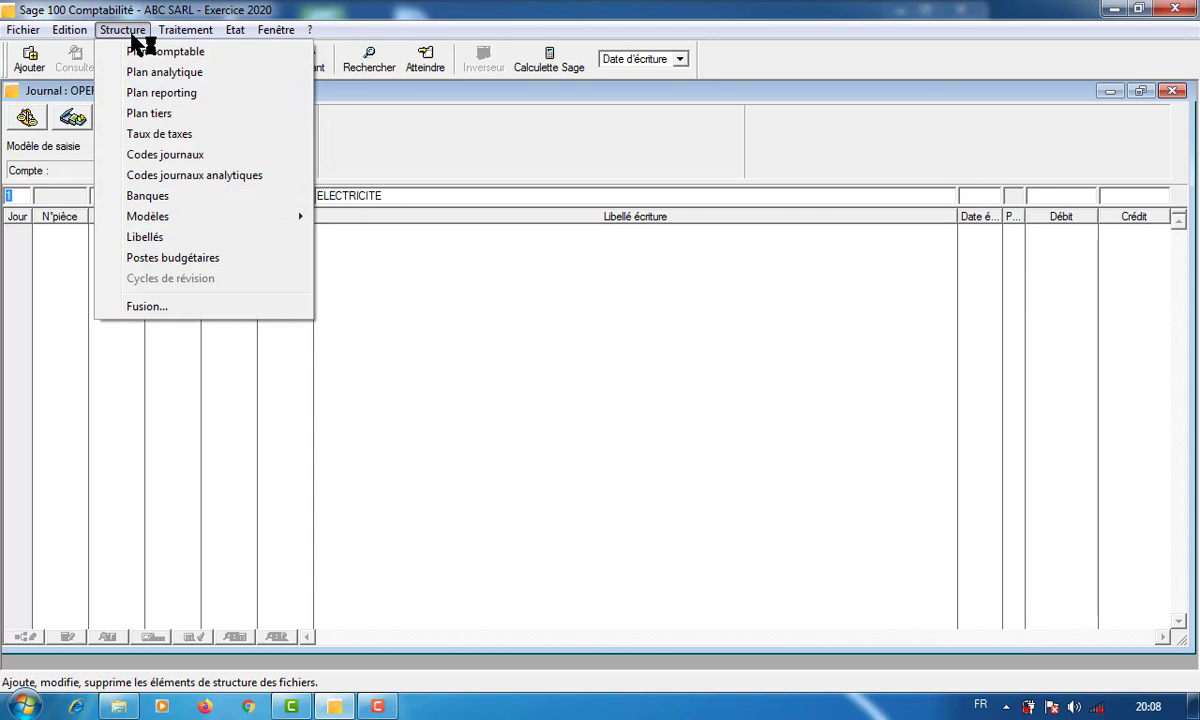
pyautogui.click(164, 77)
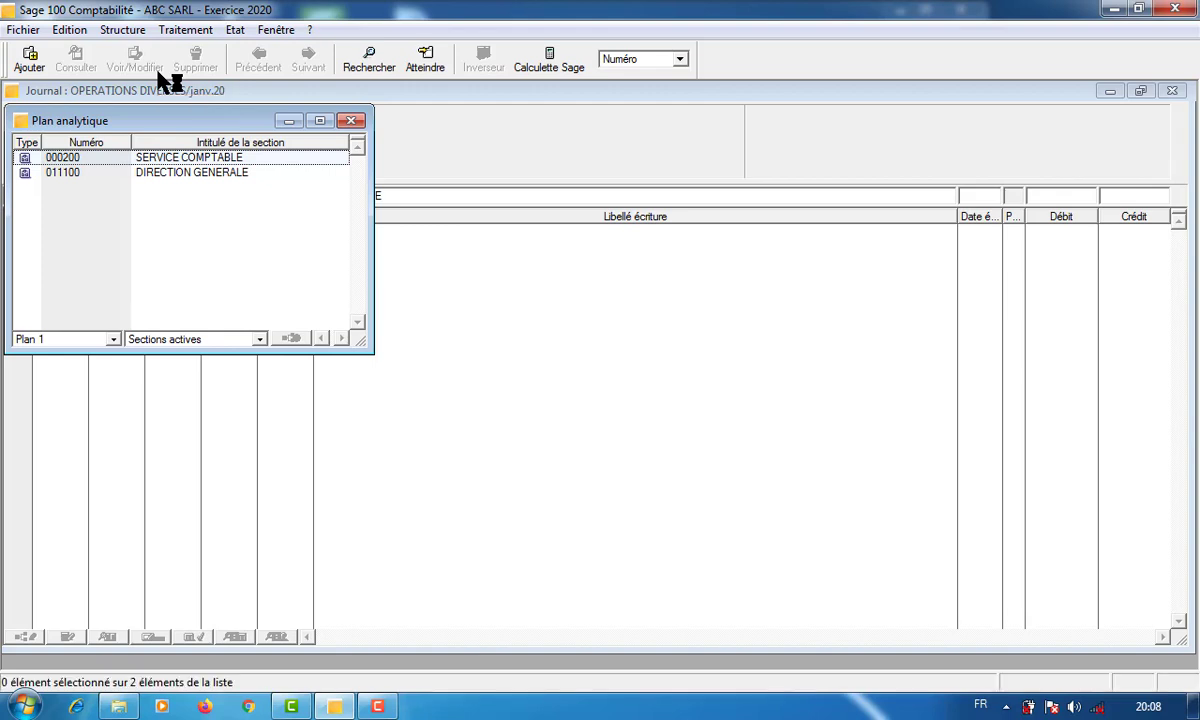
pyautogui.click(356, 120)
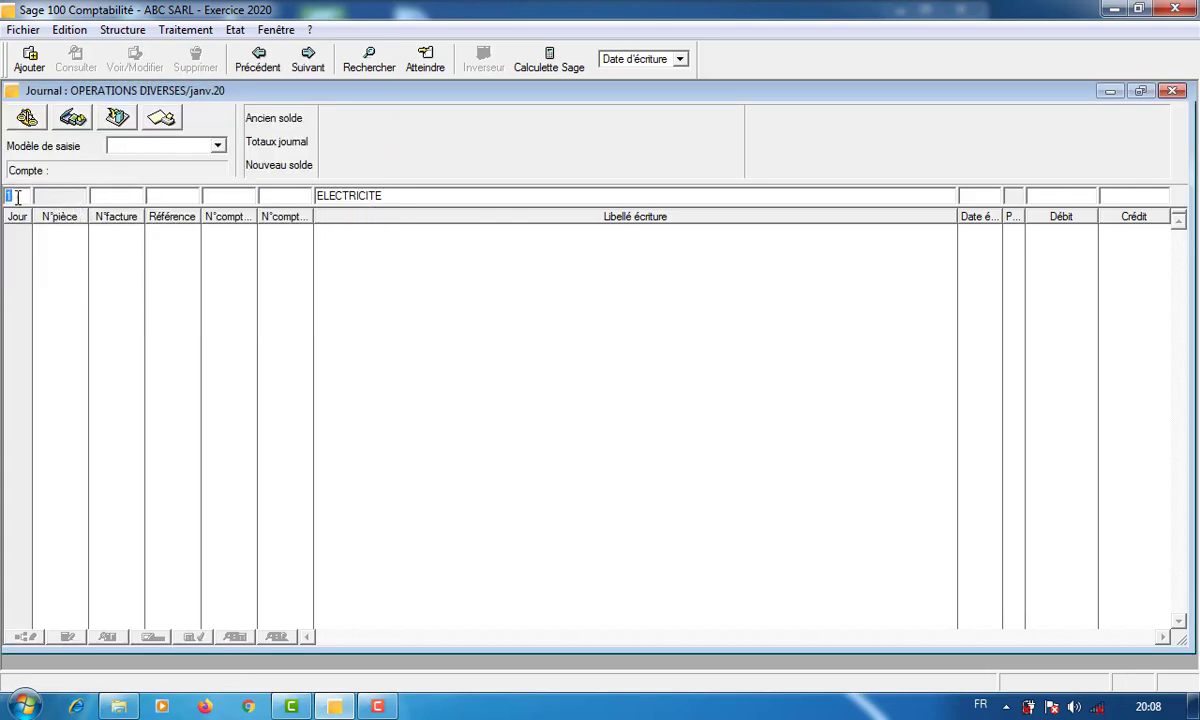
# Enter a journal line dated day 1 on account 6052 with the label ELECTRICITE and a debit of 100000.
pyautogui.press('Tab')
pyautogui.press('Tab')
pyautogui.press('Tab')
pyautogui.write('6052')
pyautogui.press('Tab')
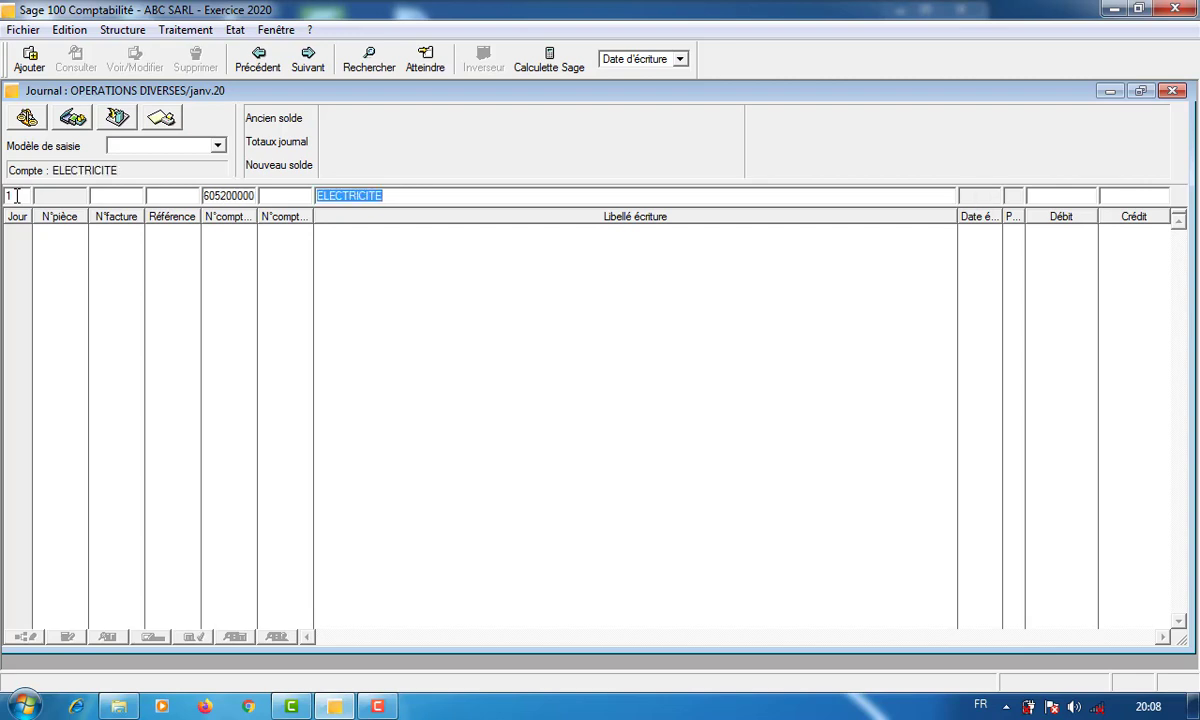
pyautogui.press('Tab')
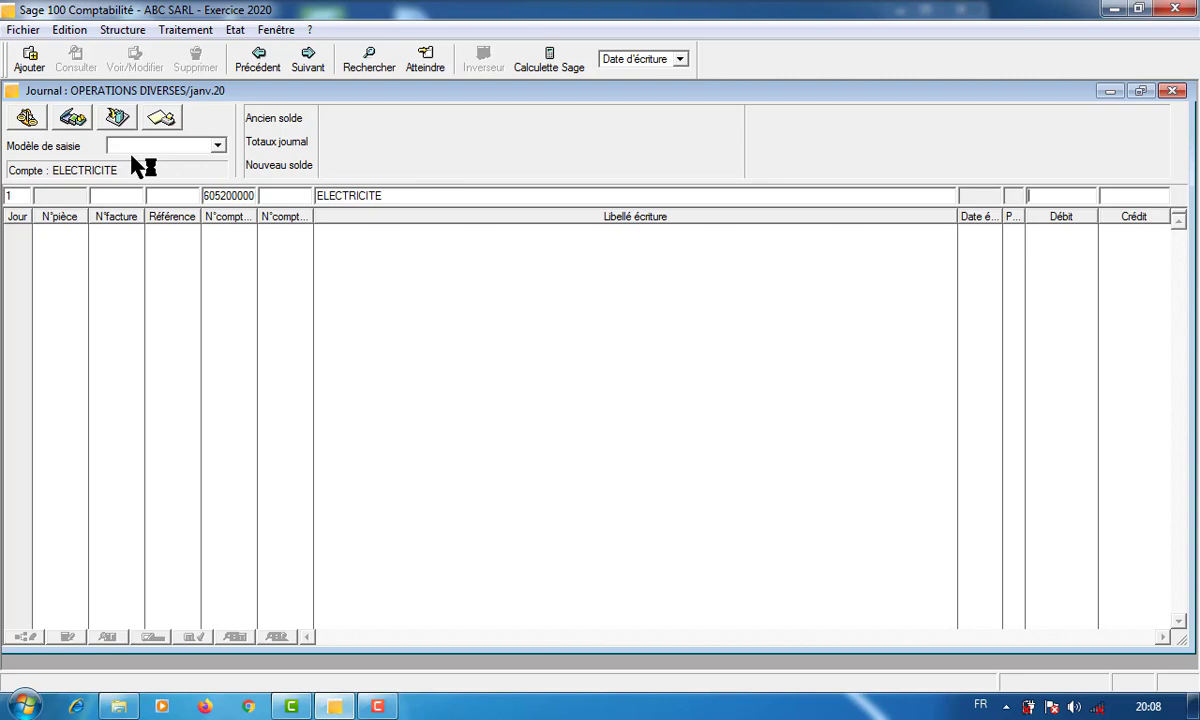
pyautogui.write('1000000')
pyautogui.press('BackSpace')
pyautogui.press('Return')
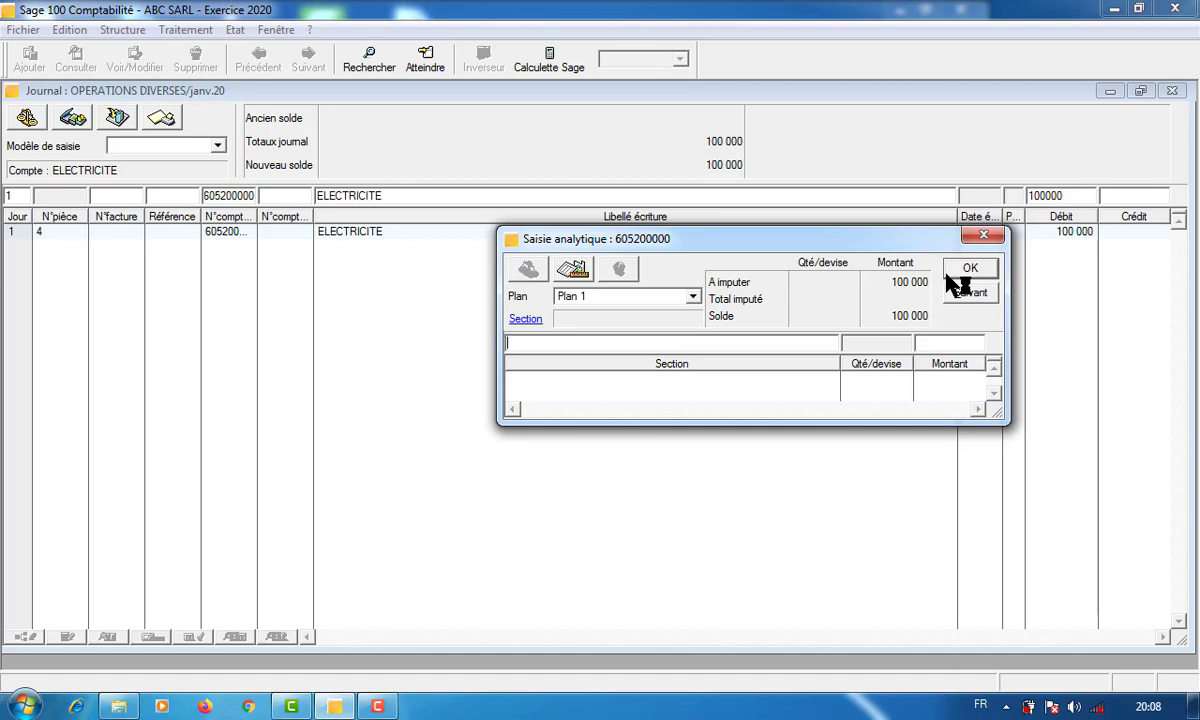
# Allocate 30000 of the electricity expense to the SERVICE COMPTABLE section in Plan 1.
pyautogui.doubleClick(540, 350)
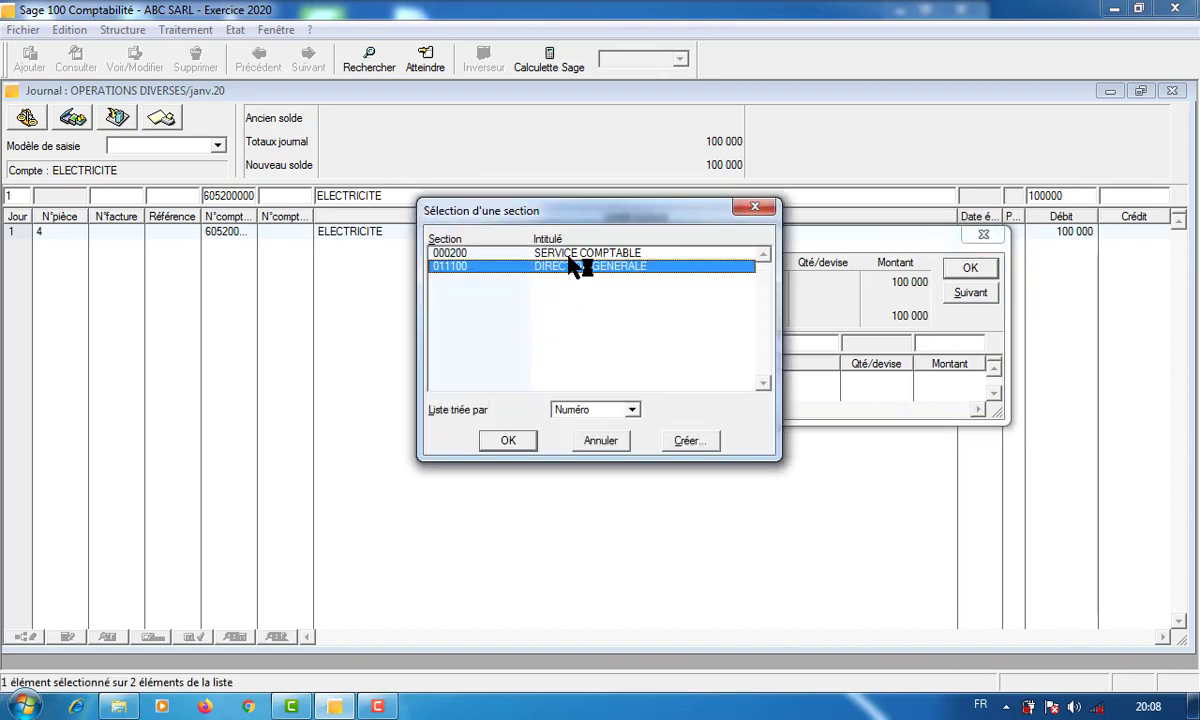
pyautogui.doubleClick(570, 252)
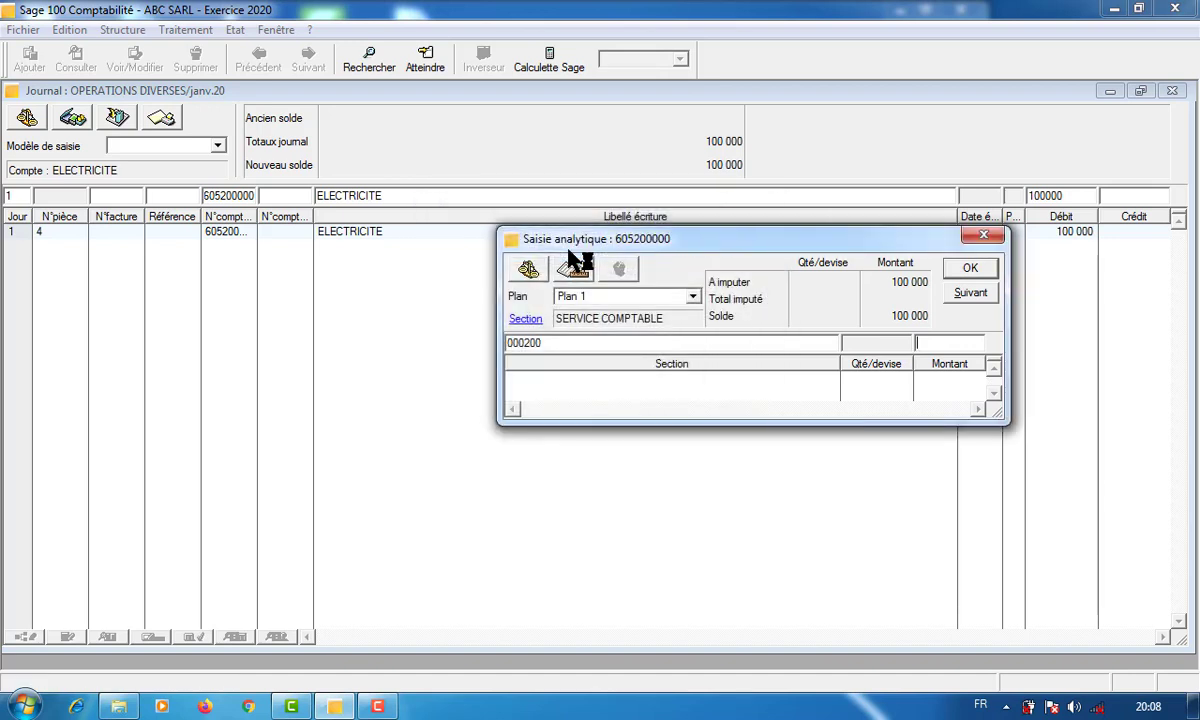
pyautogui.write('30000')
pyautogui.press('Return')
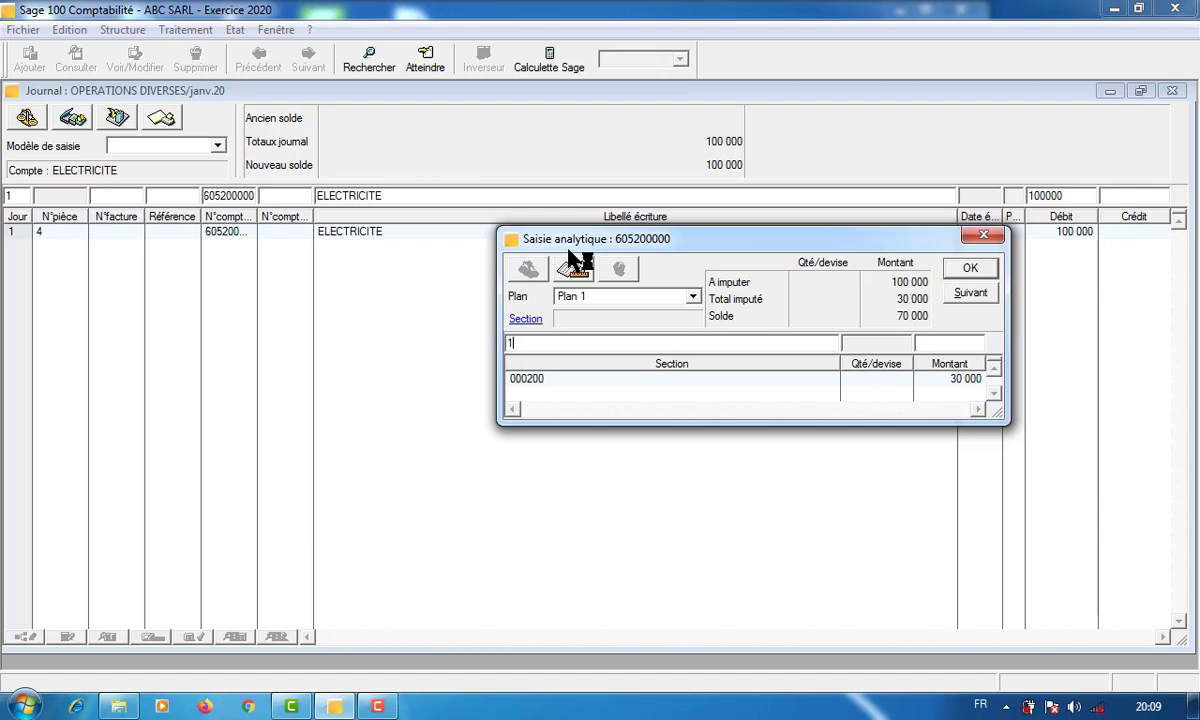
# Allocate 70000 of the electricity expense to the DIRECTION GENERALE section and confirm the analytical entry.
pyautogui.click(575, 265)
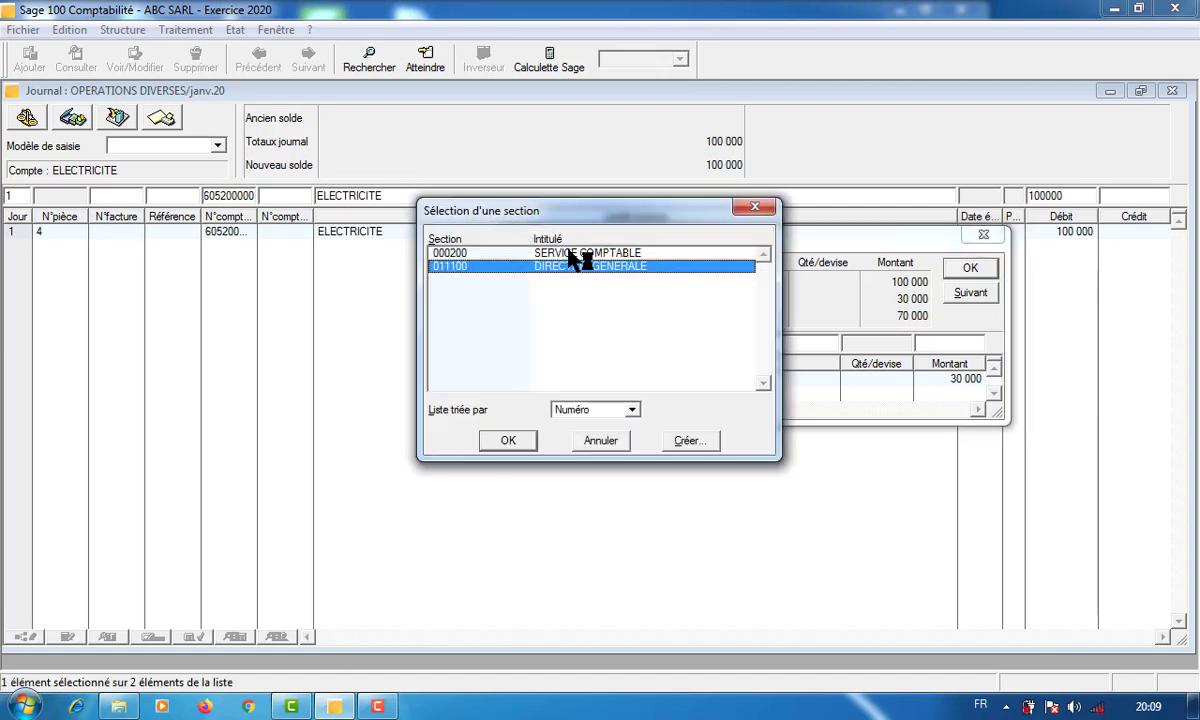
pyautogui.doubleClick(628, 267)
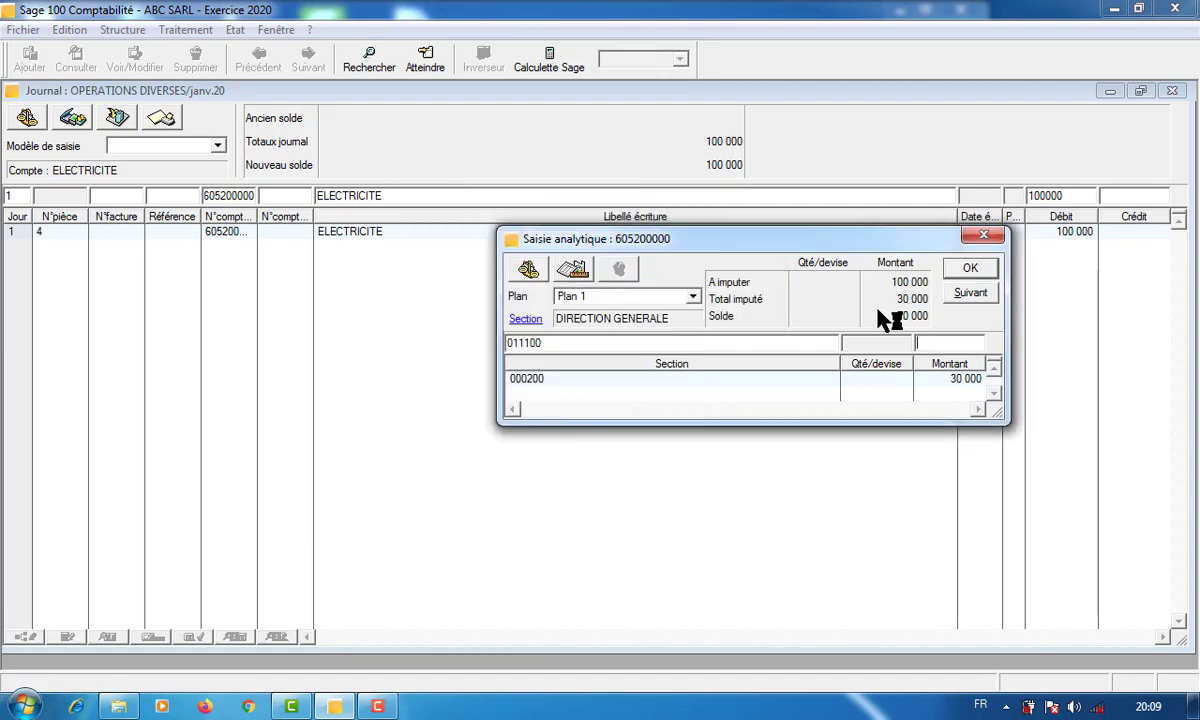
pyautogui.write('70000')
pyautogui.press('Return')
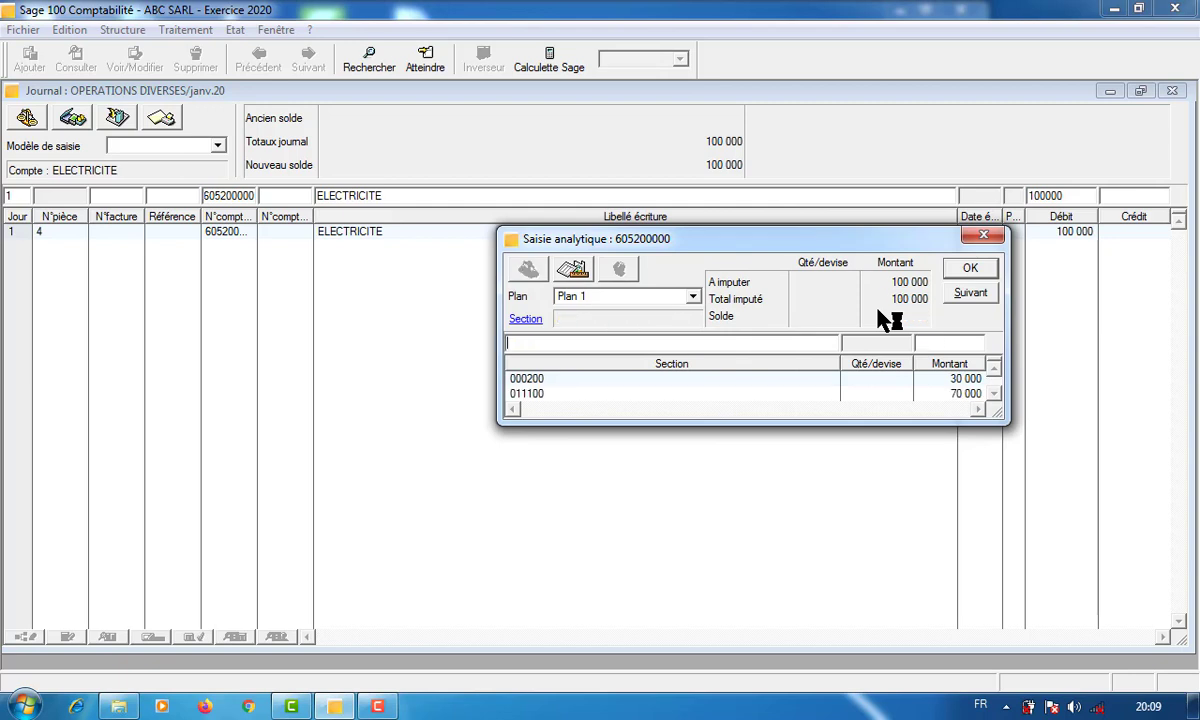
pyautogui.click(971, 273)
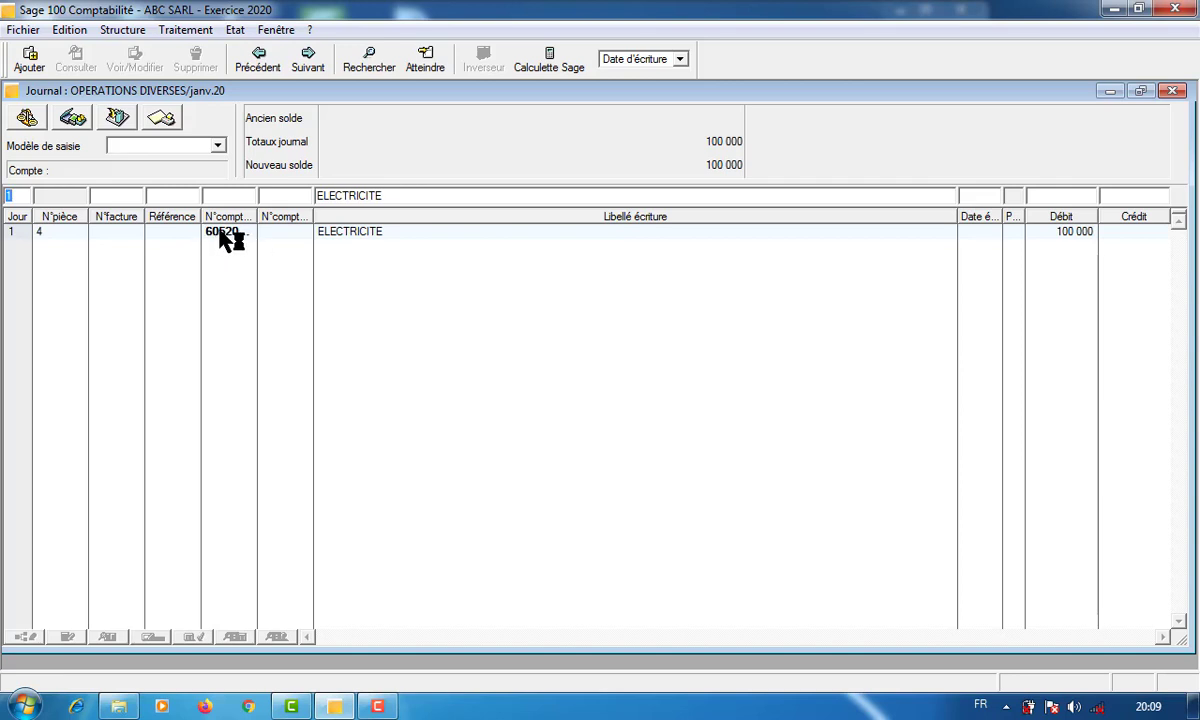
# Start a second journal line with account number 4454 and look through the account list for a matching VAT account.
pyautogui.press('Tab')
pyautogui.press('Tab')
pyautogui.press('Tab')
pyautogui.write('4')
pyautogui.write('55')
pyautogui.press('BackSpace')
pyautogui.press('BackSpace')
pyautogui.write('454')
pyautogui.press('Tab')
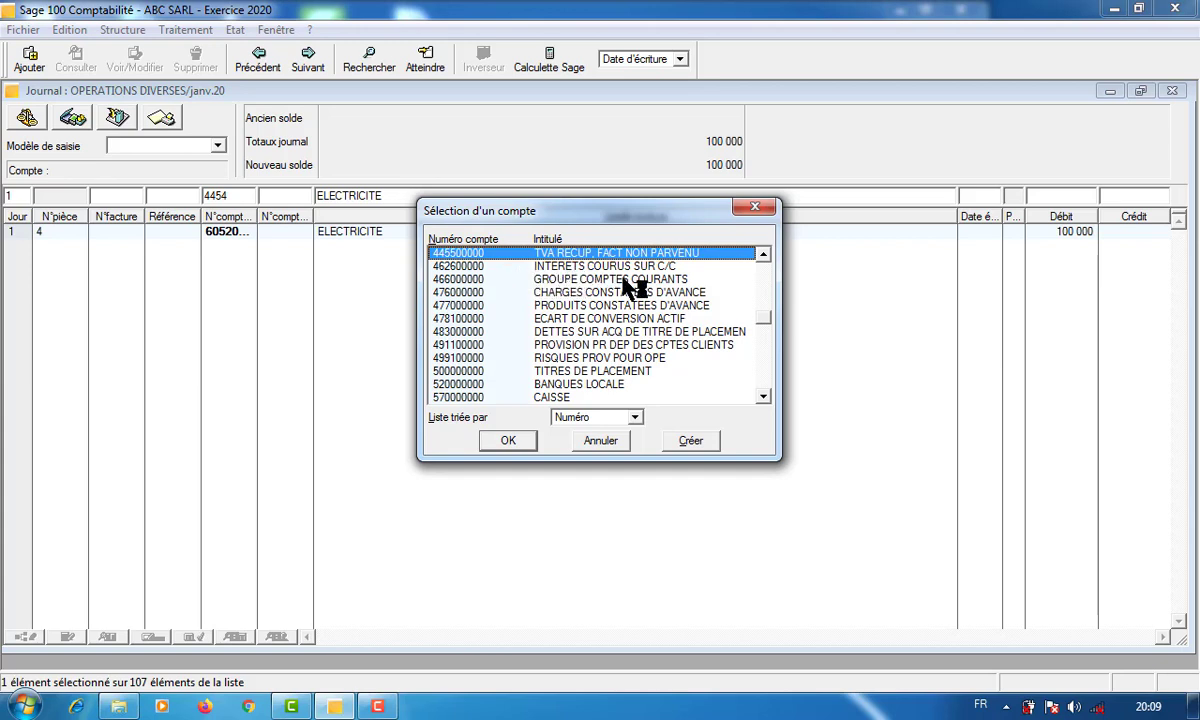
pyautogui.click(765, 255)
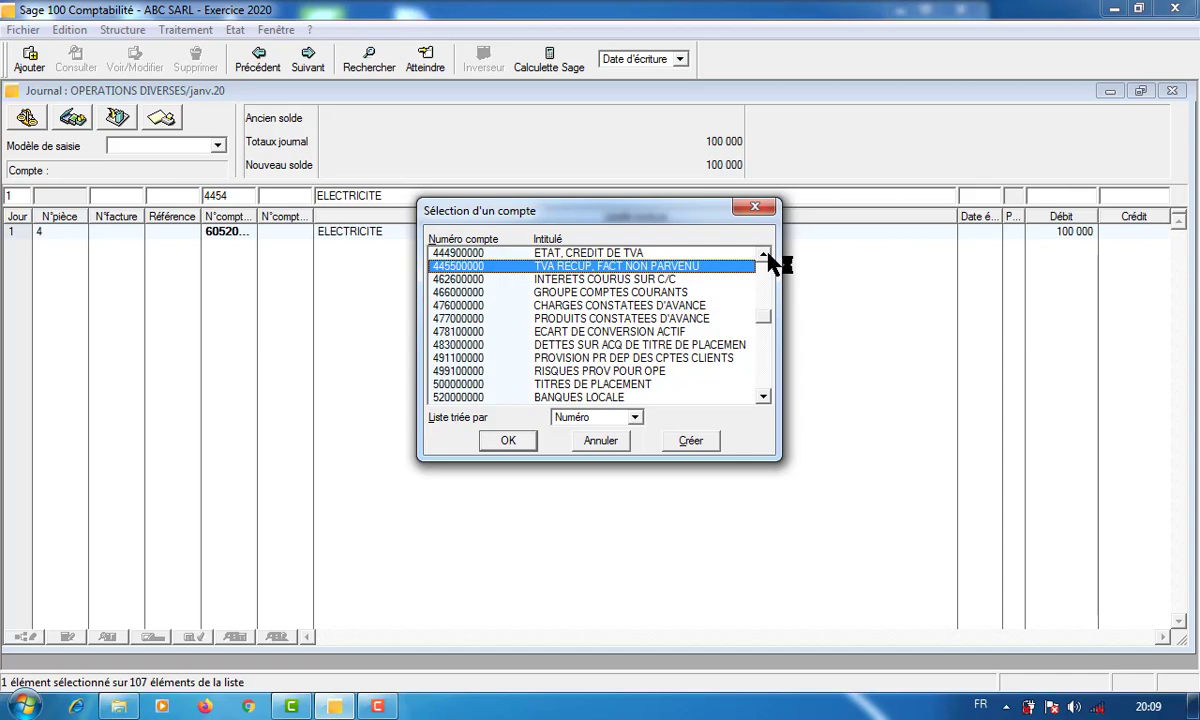
pyautogui.click(765, 255)
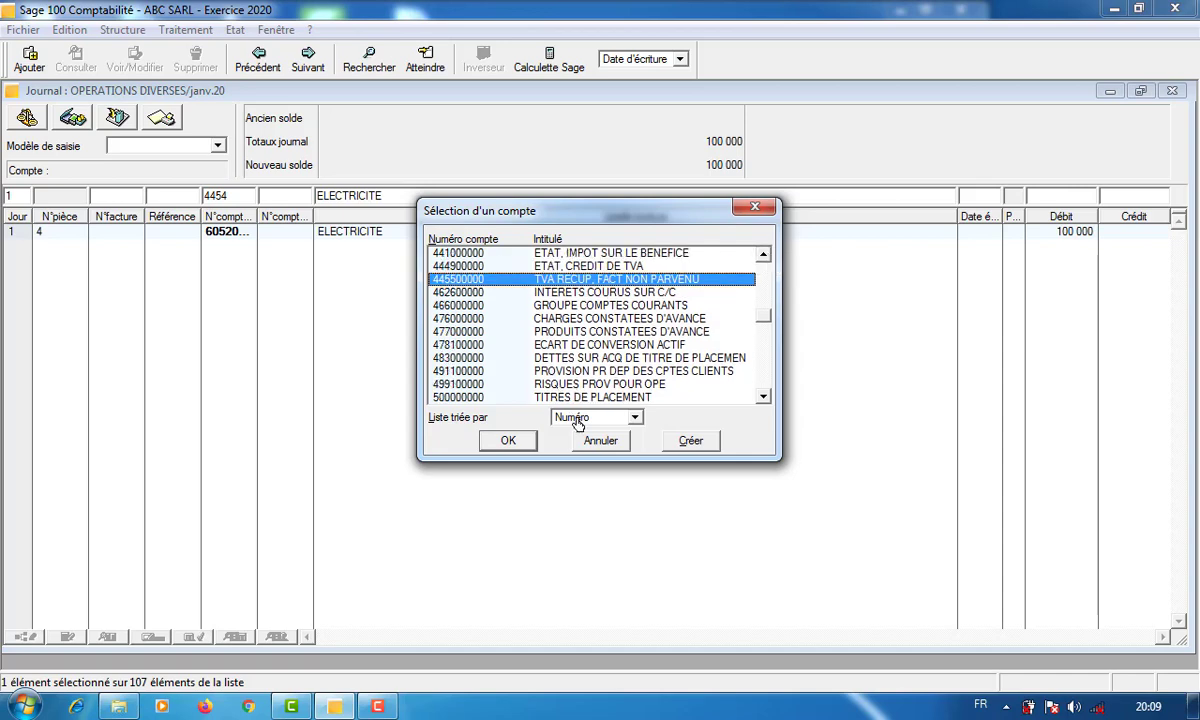
# Create account 4454 with the title TVA SUR SERVICE and close its record.
pyautogui.click(693, 443)
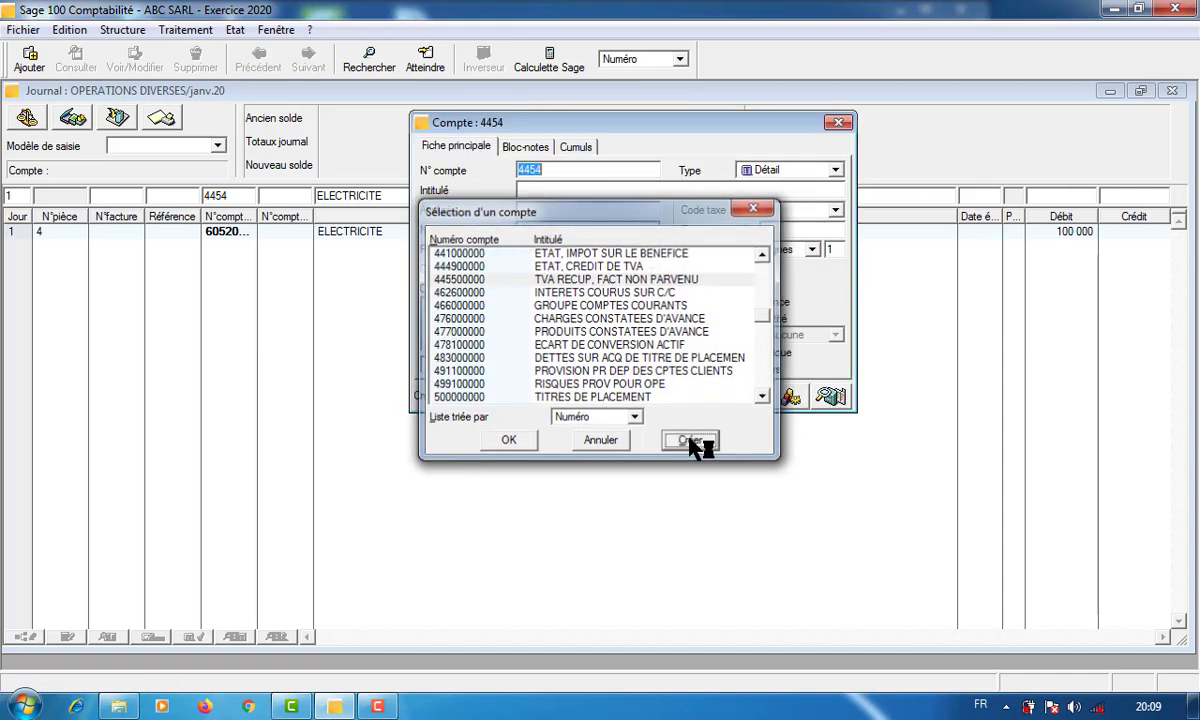
pyautogui.click(532, 188)
pyautogui.write('T')
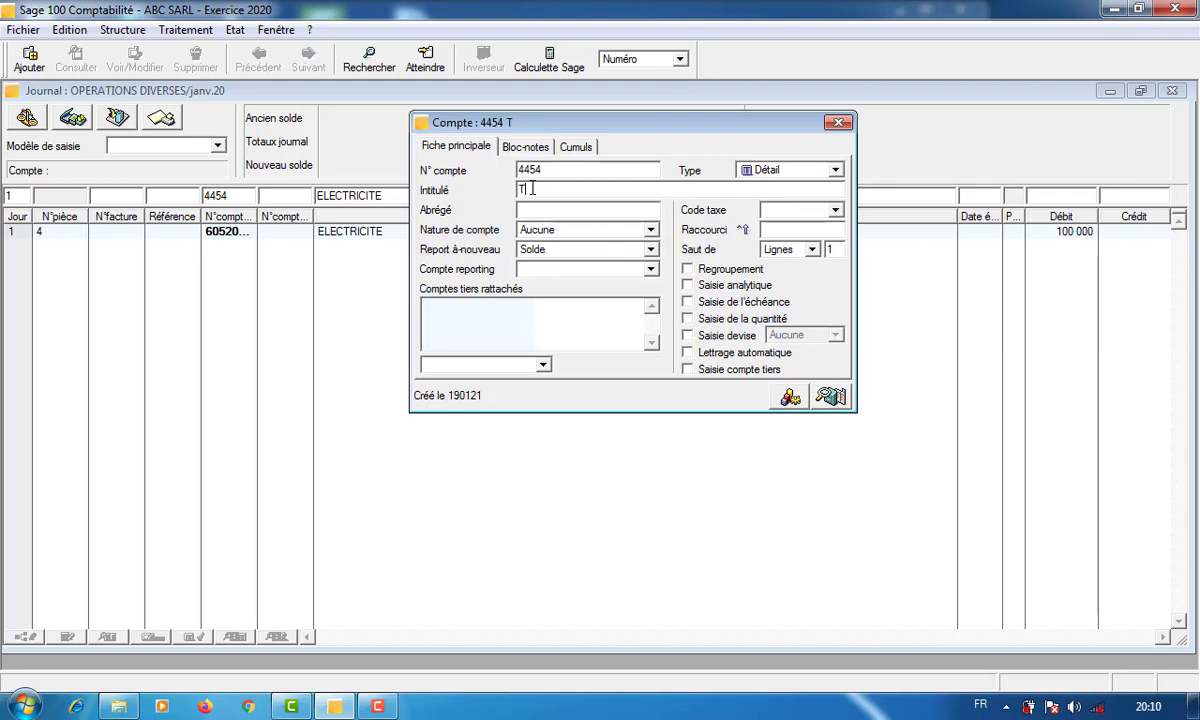
pyautogui.write('VA SU')
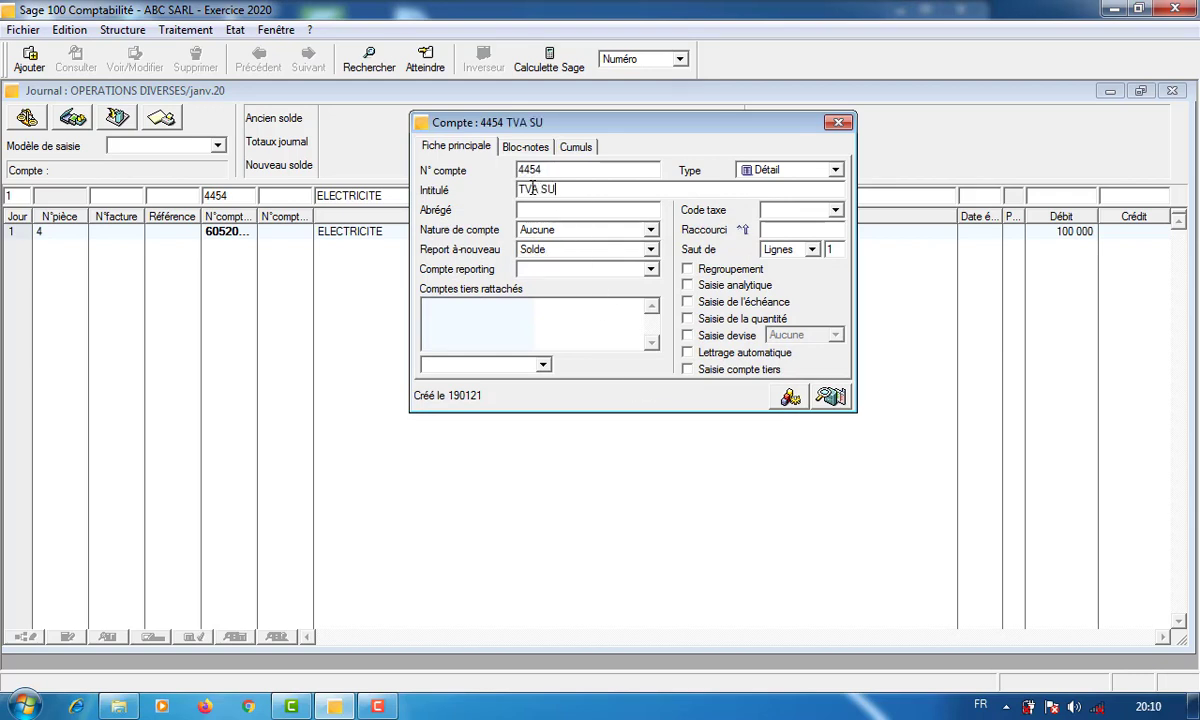
pyautogui.write('R SERVICE')
pyautogui.press('Tab')
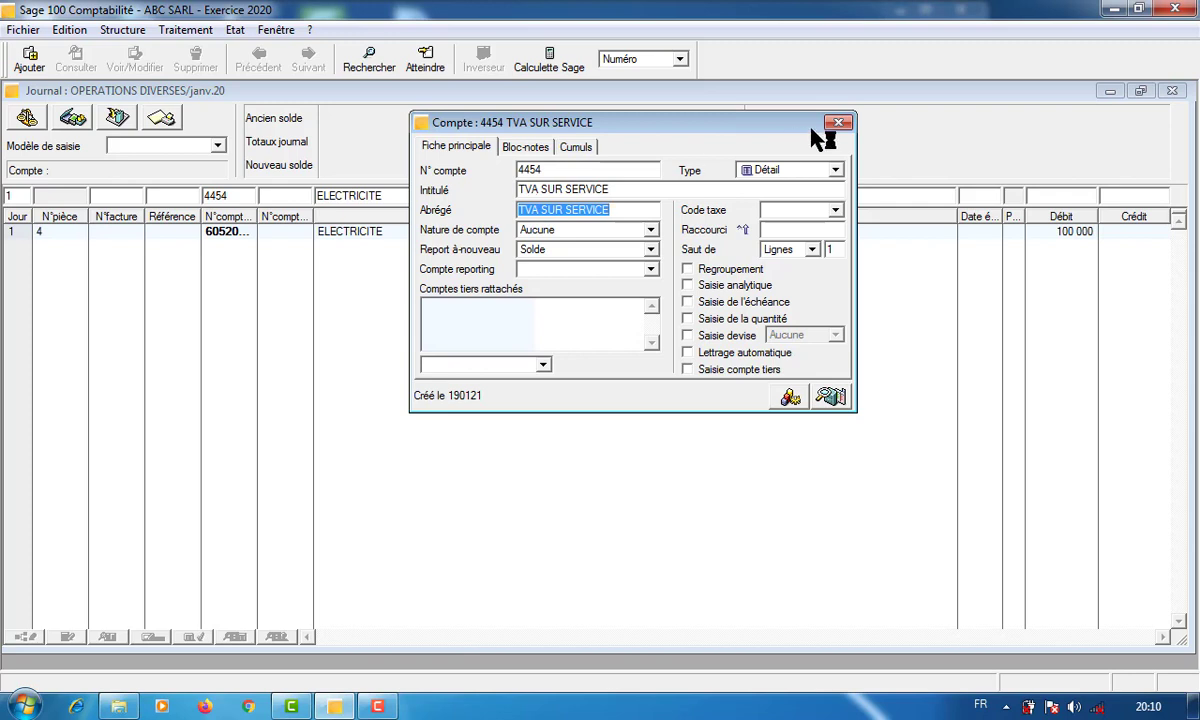
pyautogui.click(838, 124)
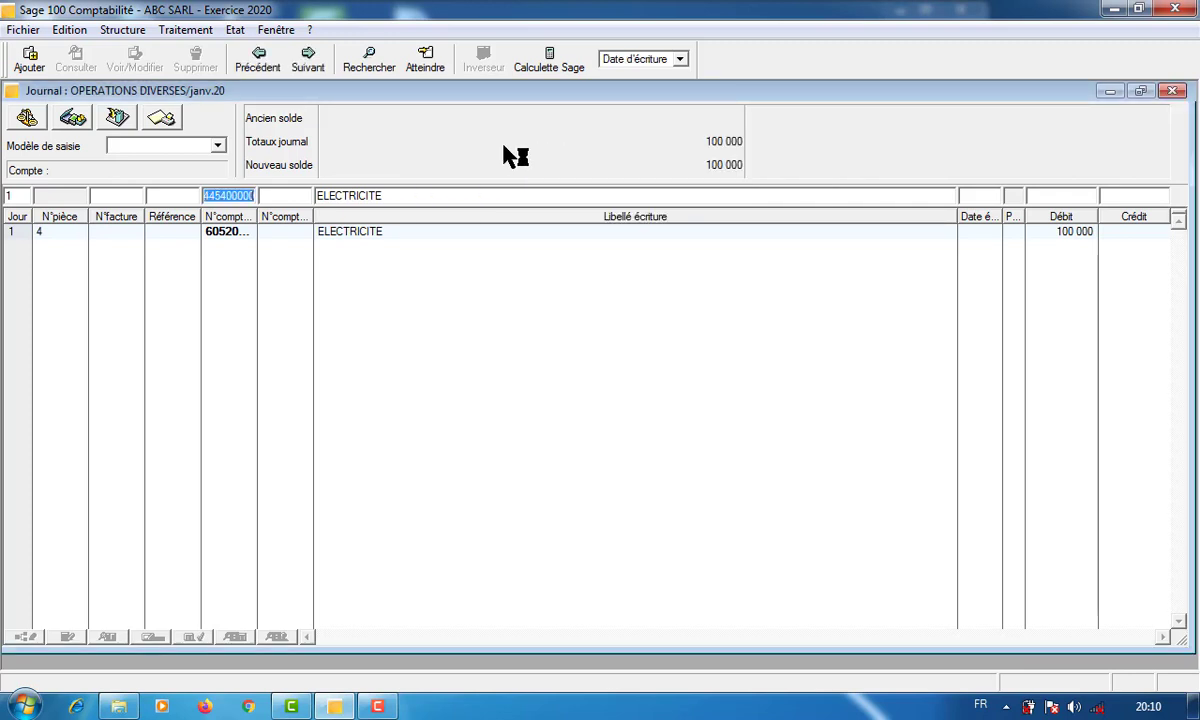
# Complete the VAT line on account 445400000 with the label TVA ELECTRICITE and a debit of 19500, and record it.
pyautogui.press('Tab')
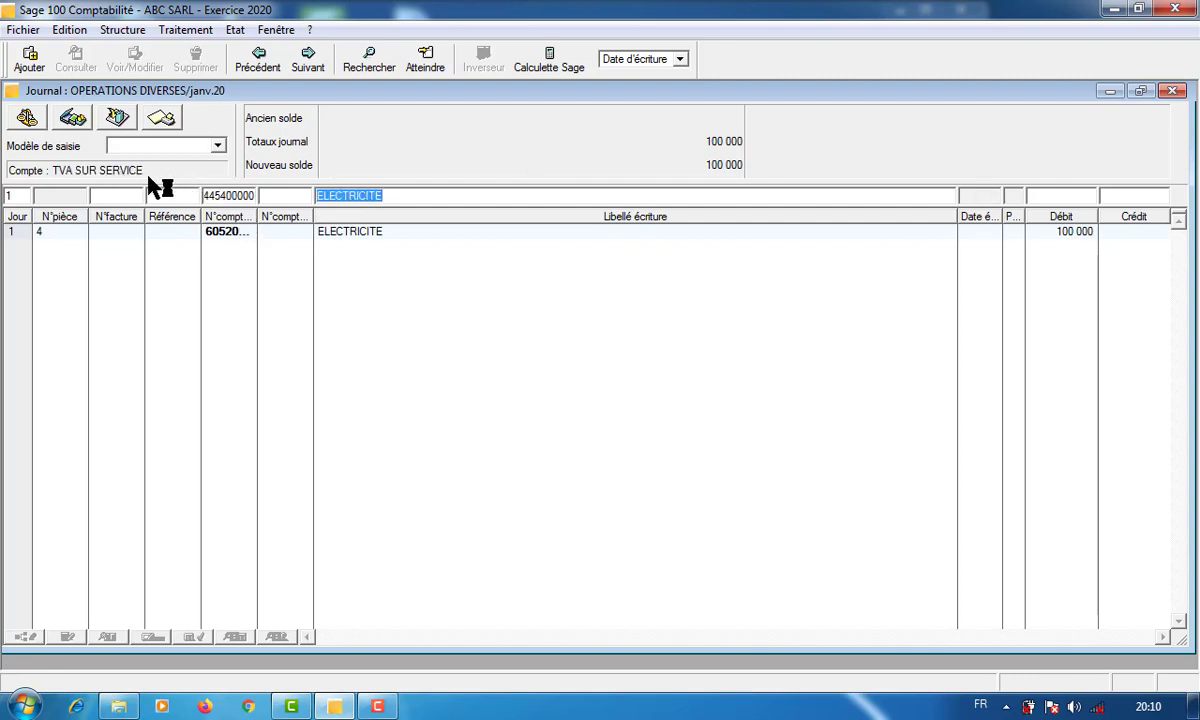
pyautogui.click(319, 196)
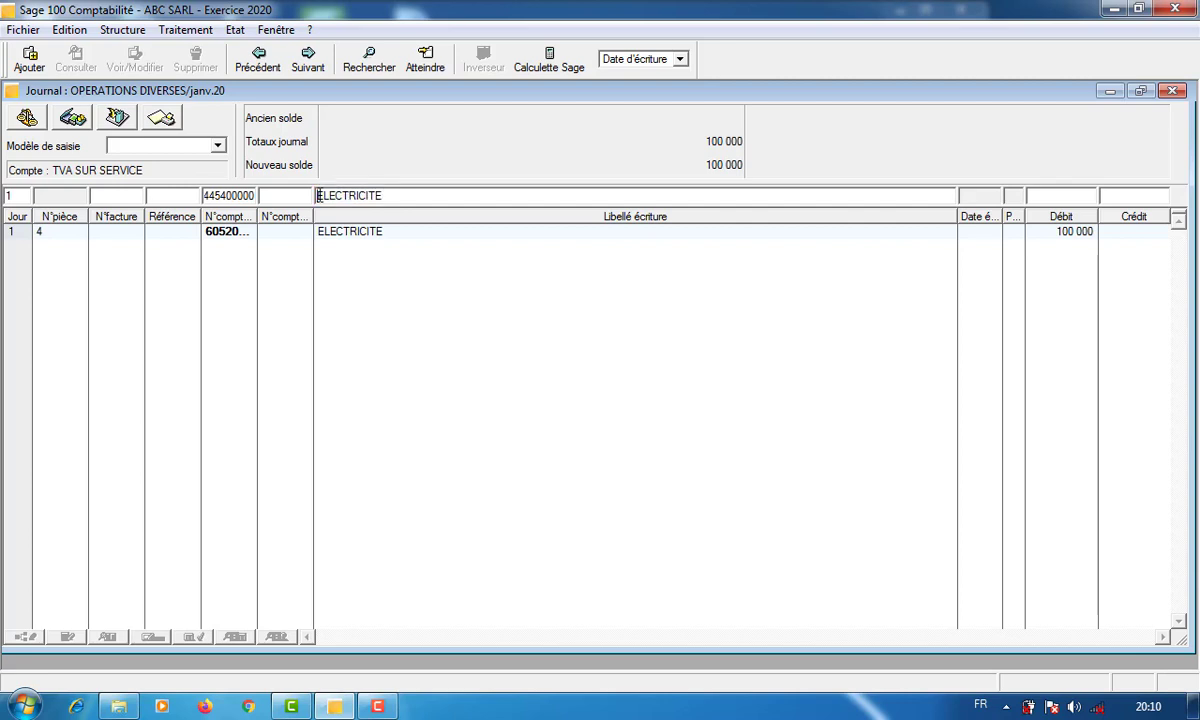
pyautogui.write('TVA ')
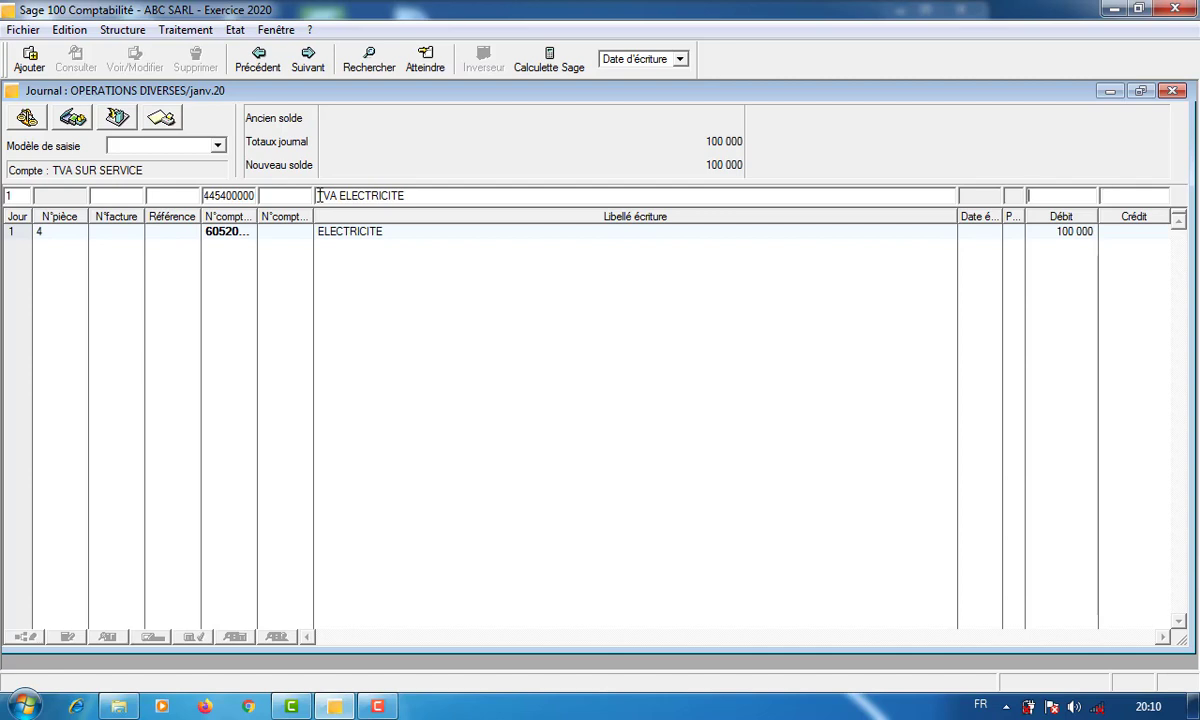
pyautogui.write('19500')
pyautogui.press('Return')
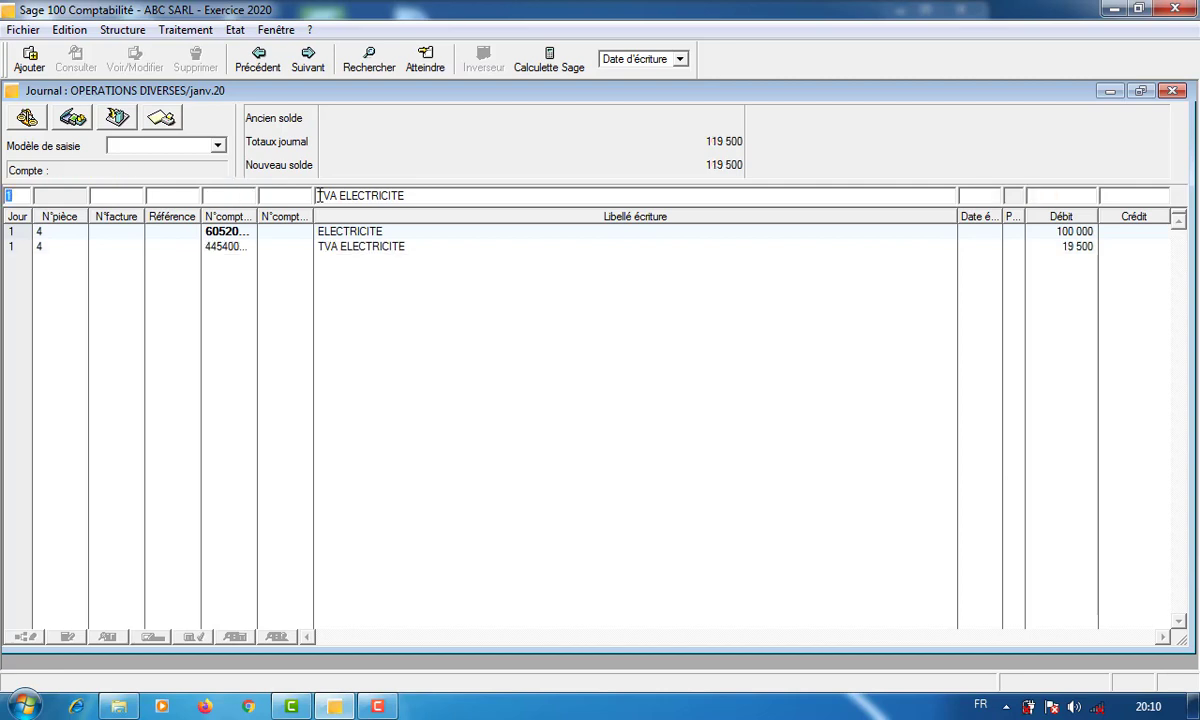
# Start a third journal line on general account 401000000 FOURNISSEUR with the third-party account 40104 SONEL.
pyautogui.press('Tab')
pyautogui.press('Tab')
pyautogui.press('Tab')
pyautogui.write('40')
pyautogui.press('Tab')
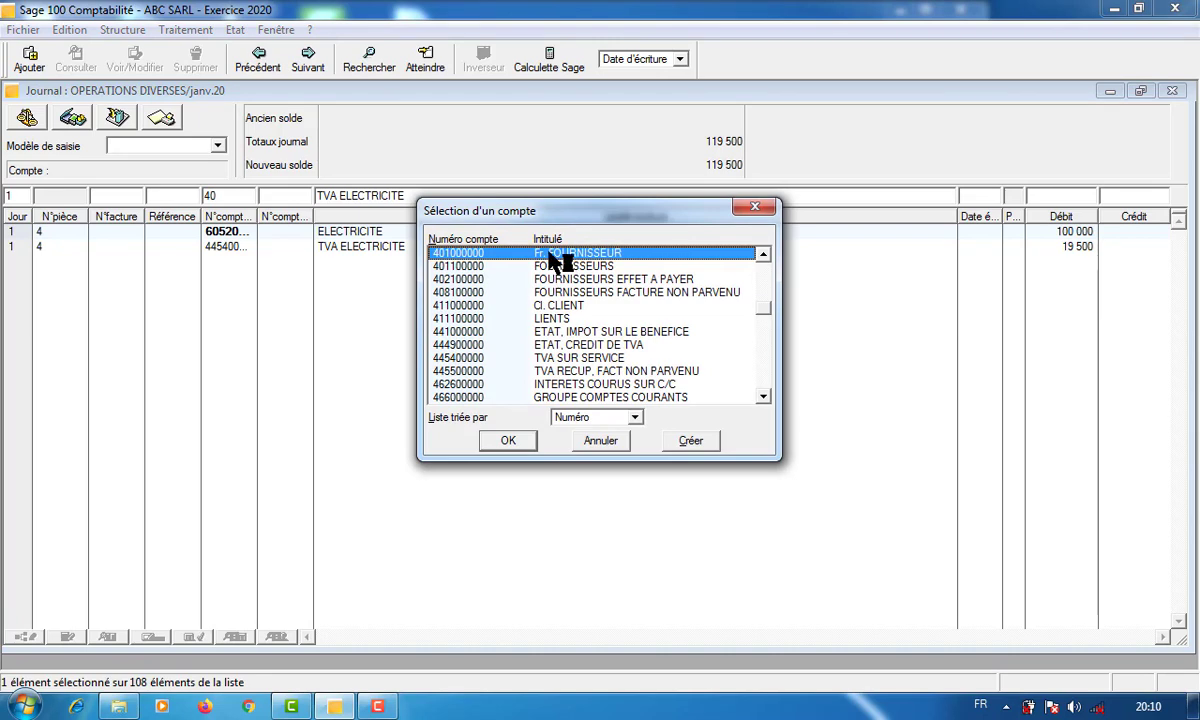
pyautogui.doubleClick(552, 258)
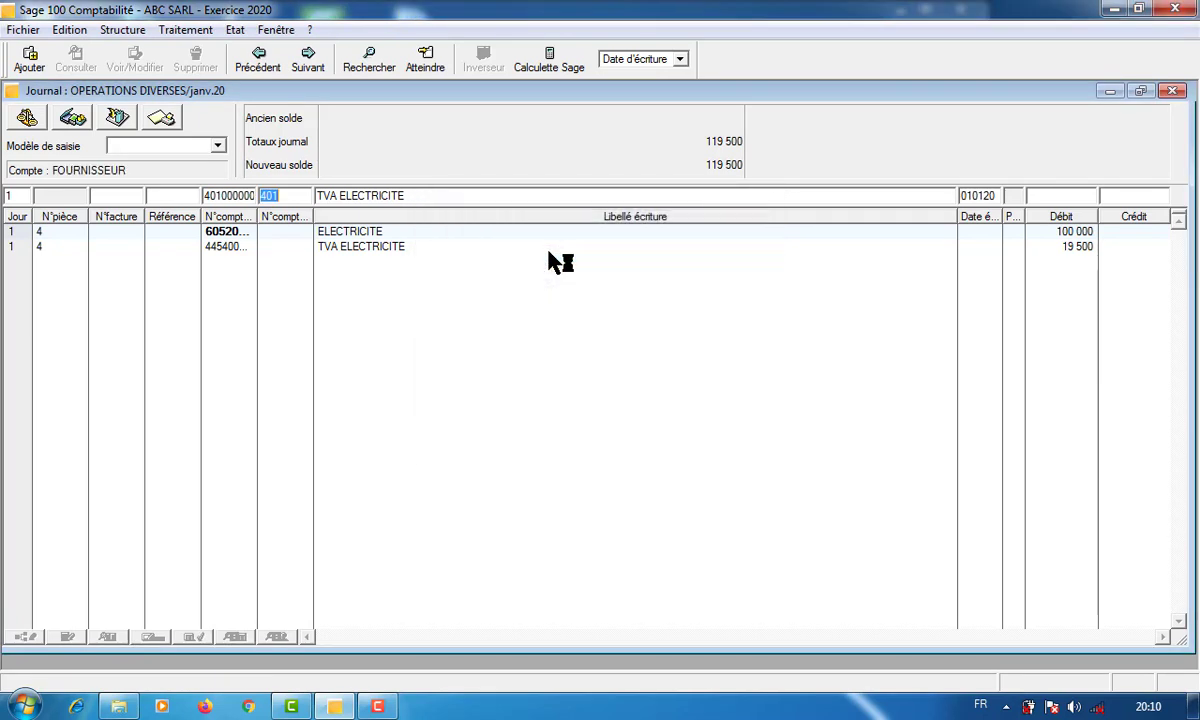
pyautogui.write('40')
pyautogui.press('Tab')
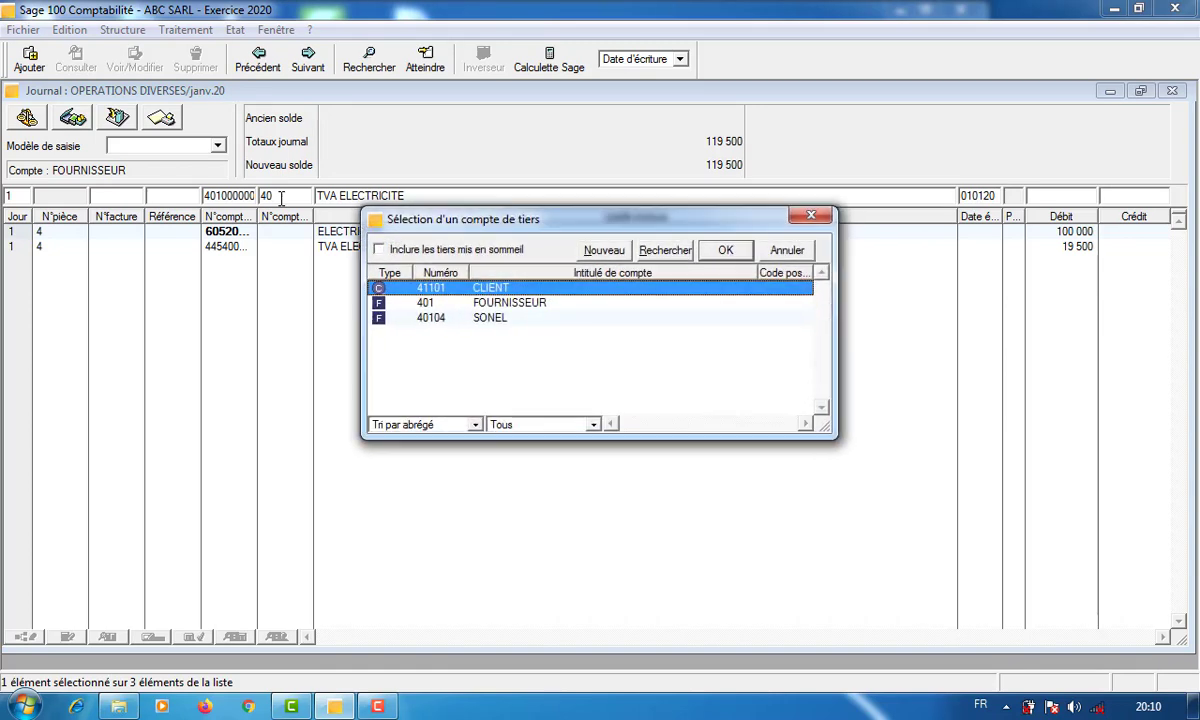
pyautogui.doubleClick(478, 318)
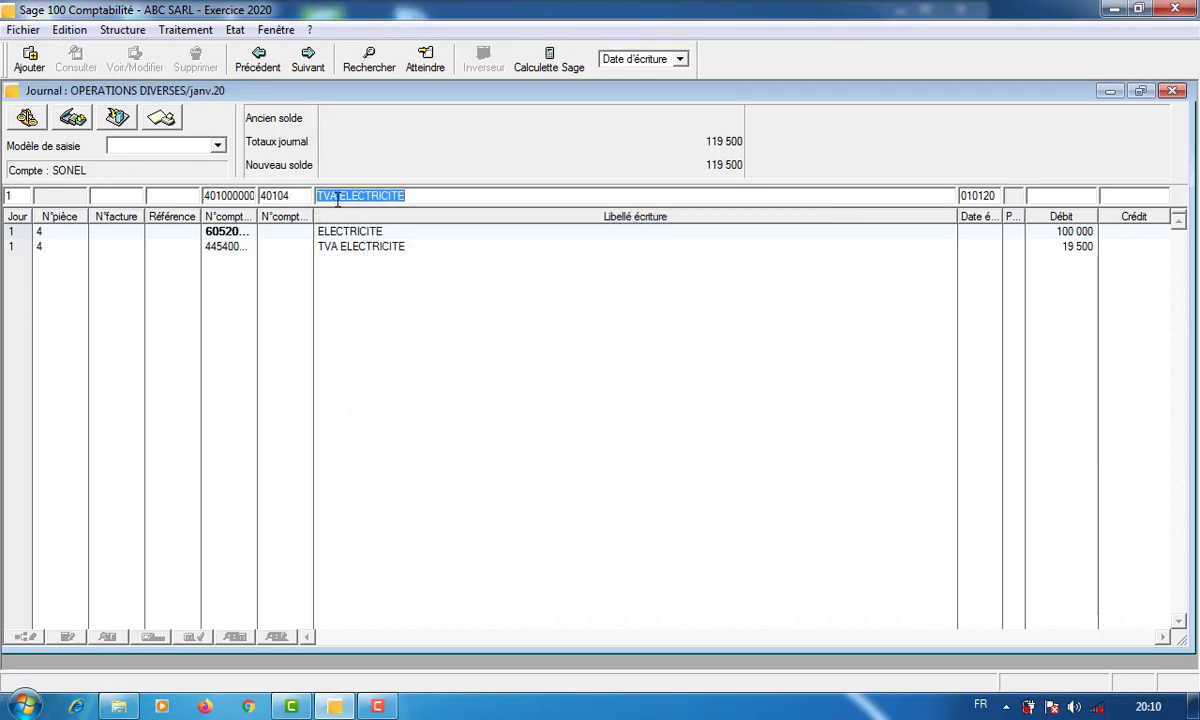
# Change the supplier line's label to SONEL ELECTRICITE and balance the entry automatically with a credit of 119500.
pyautogui.moveTo(338, 198); pyautogui.dragTo(300, 197)
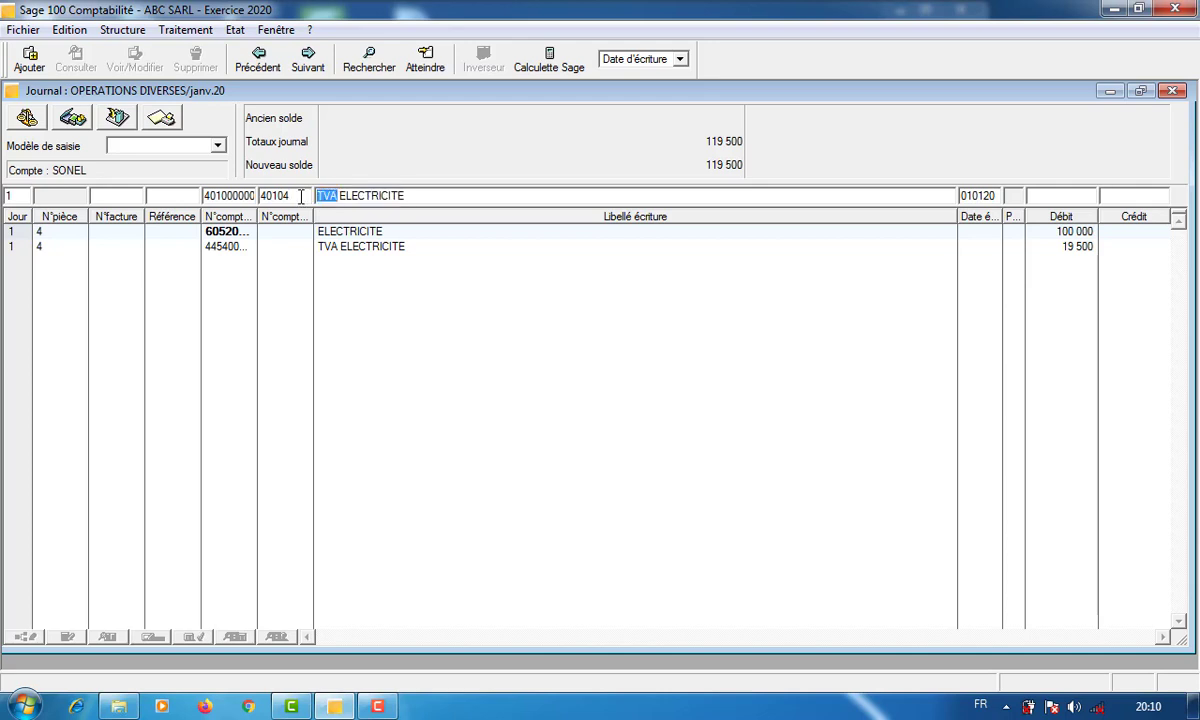
pyautogui.press('Delete')
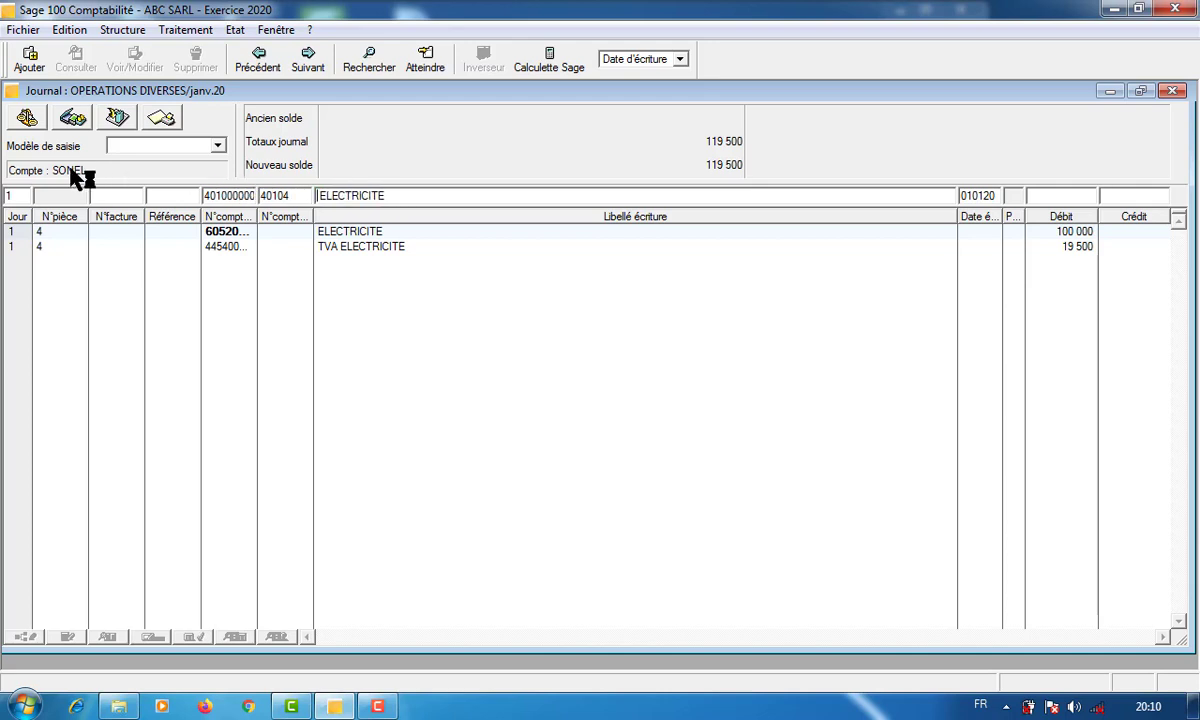
pyautogui.write('SONEL')
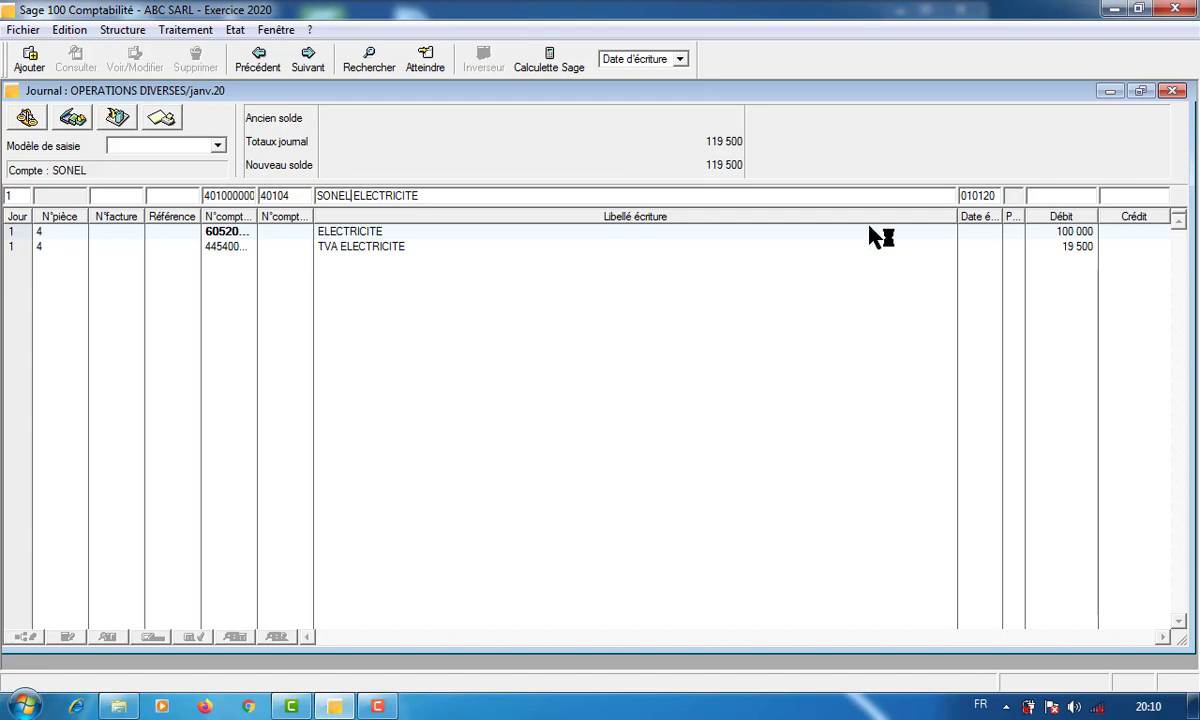
pyautogui.click(24, 122)
pyautogui.press('Return')
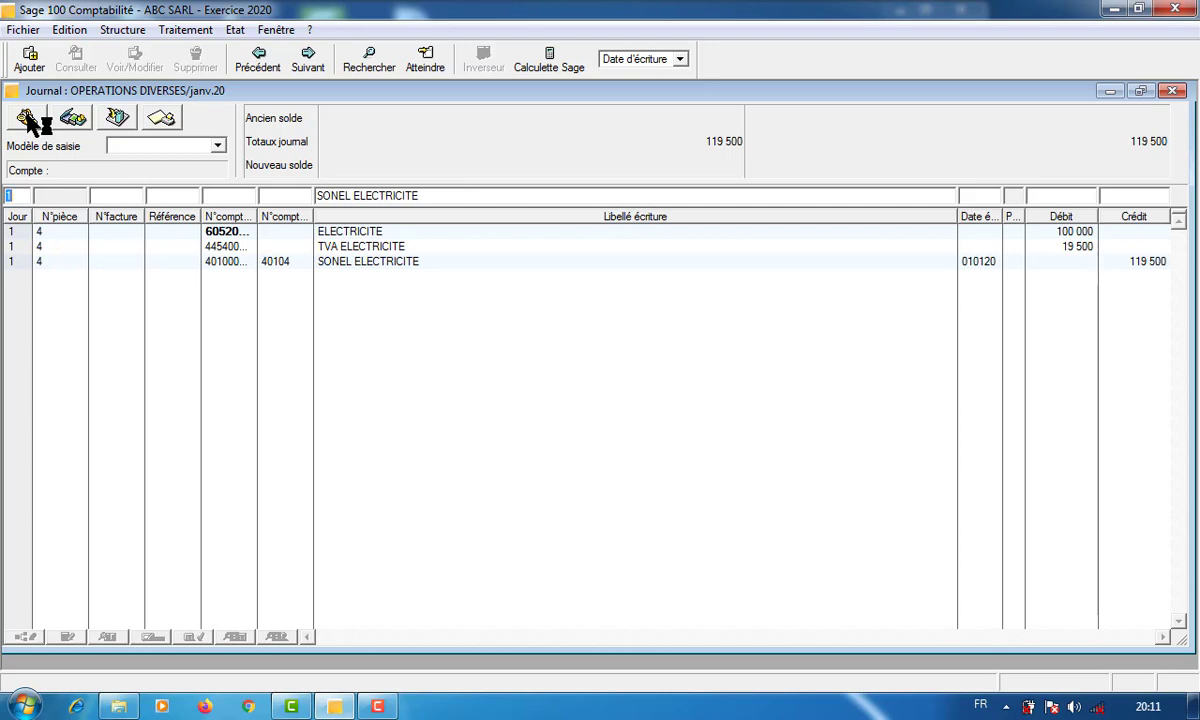
# Preview the standard analytical balance for Plan 1, enlarge it to examine the amounts per section, and close the preview.
pyautogui.click(234, 30)
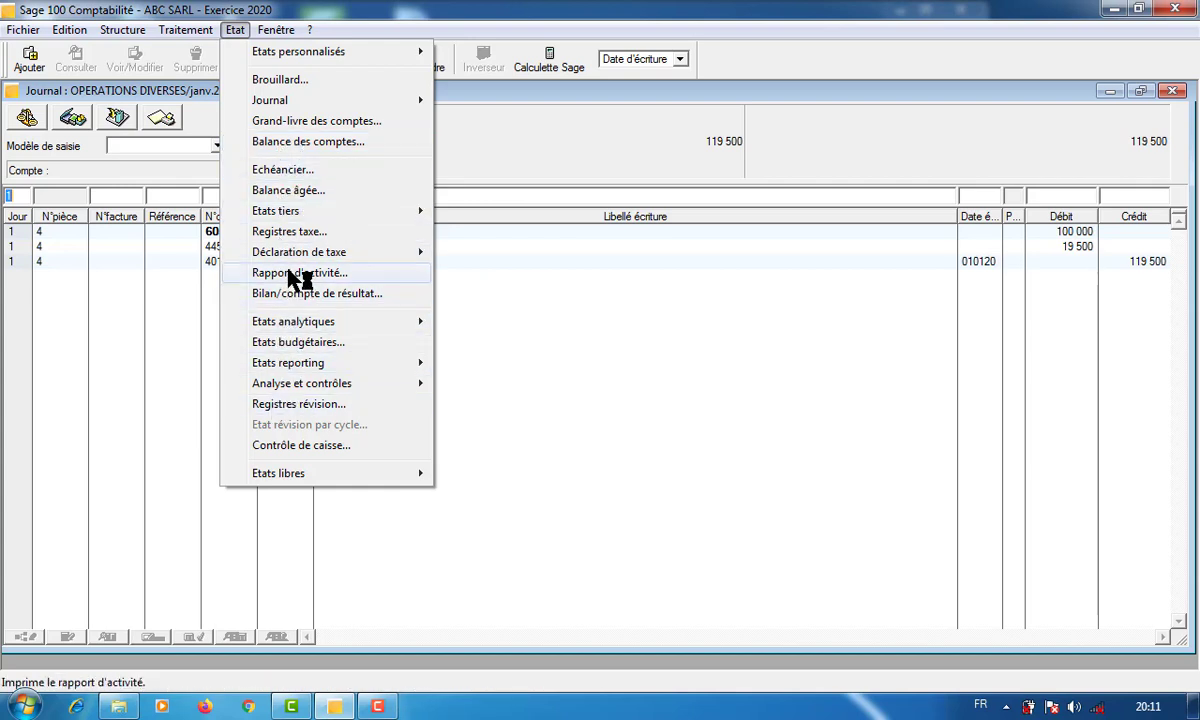
pyautogui.moveTo(302, 324)
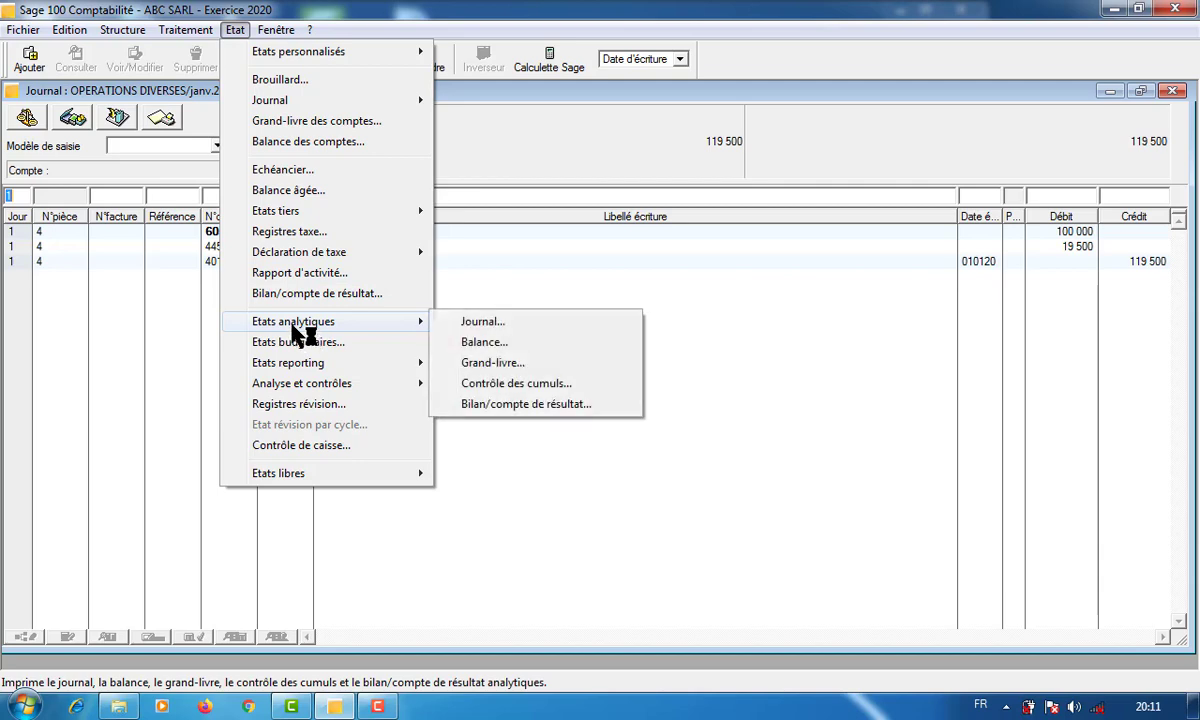
pyautogui.click(483, 342)
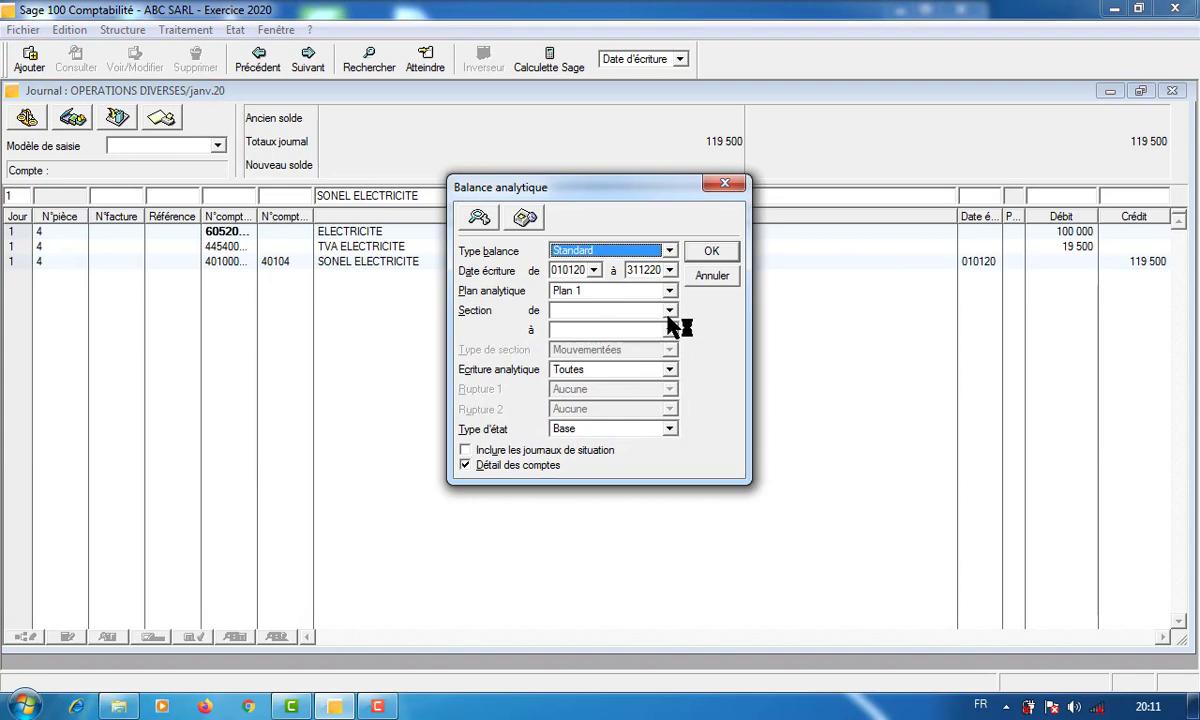
pyautogui.click(712, 253)
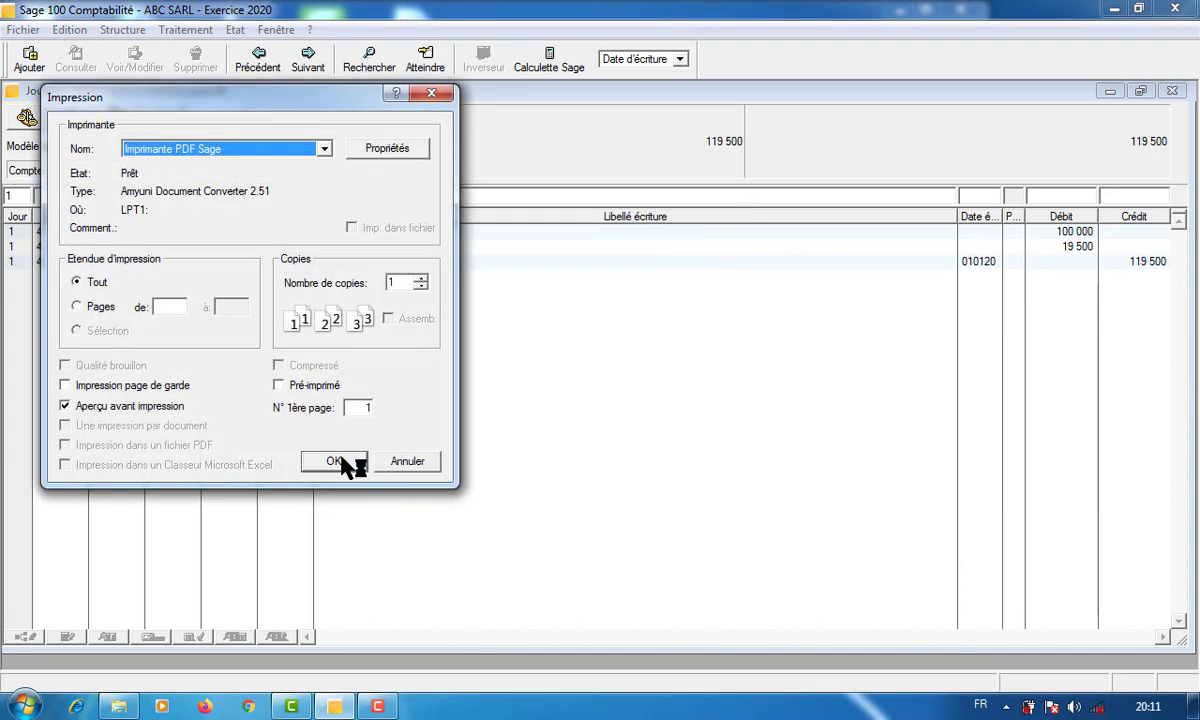
pyautogui.click(340, 462)
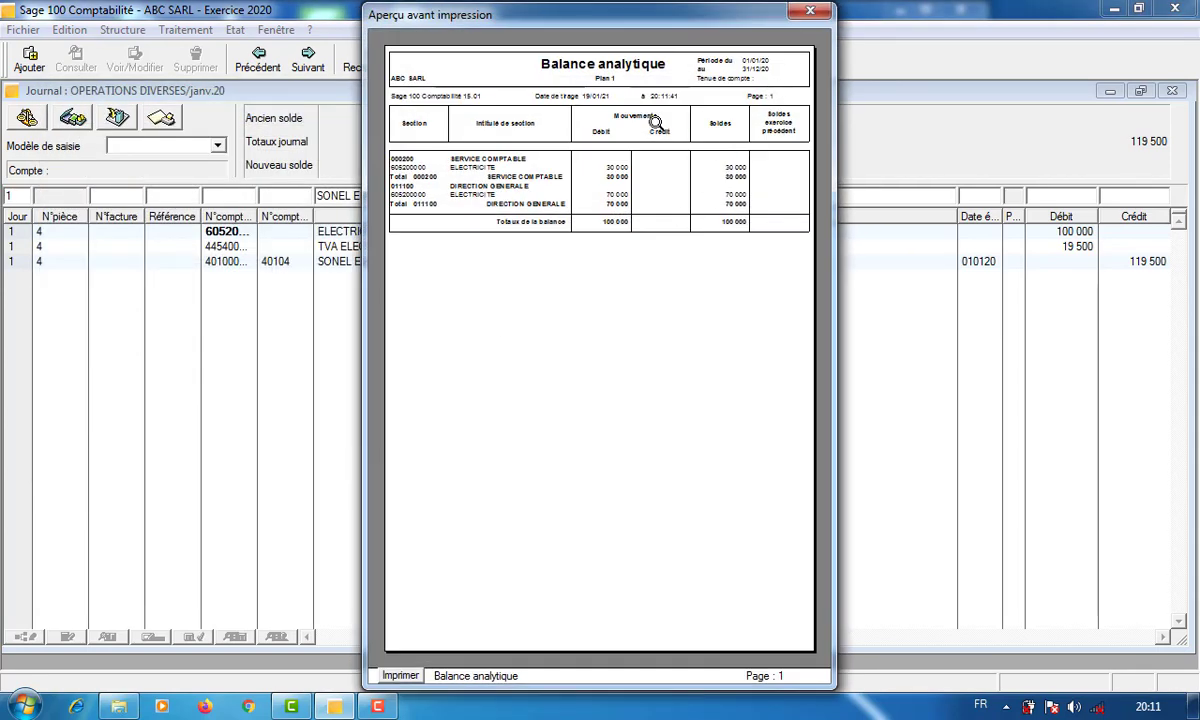
pyautogui.click(656, 121)
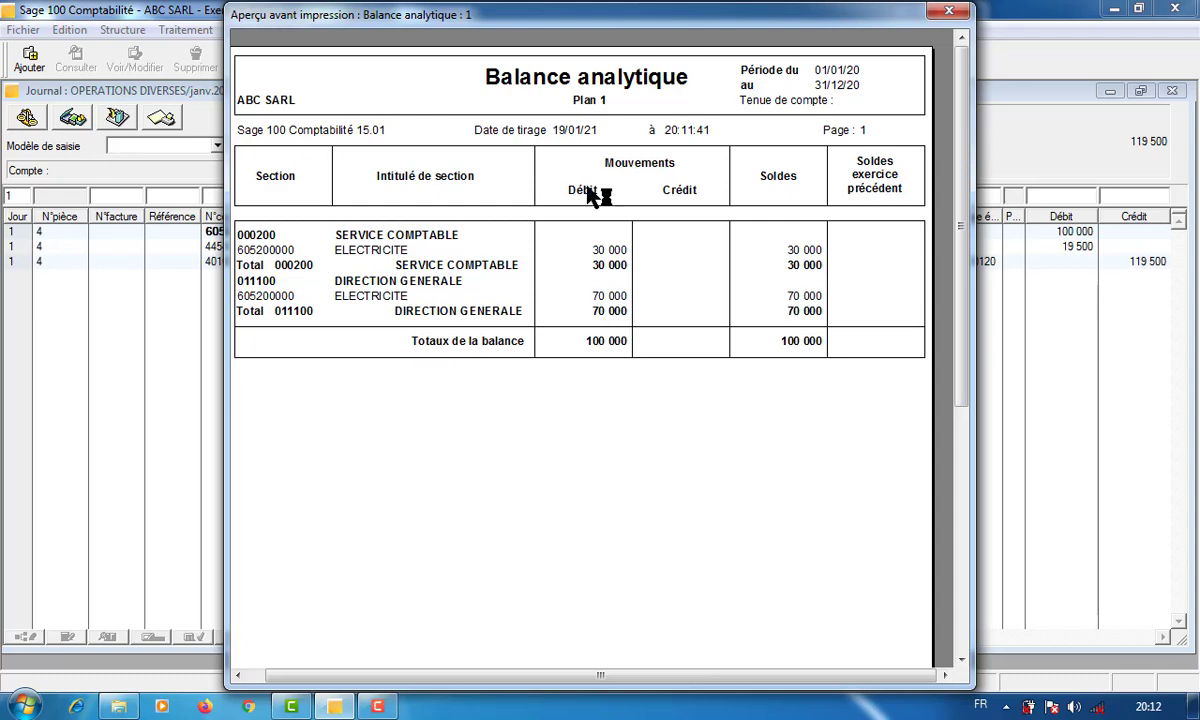
pyautogui.click(950, 12)
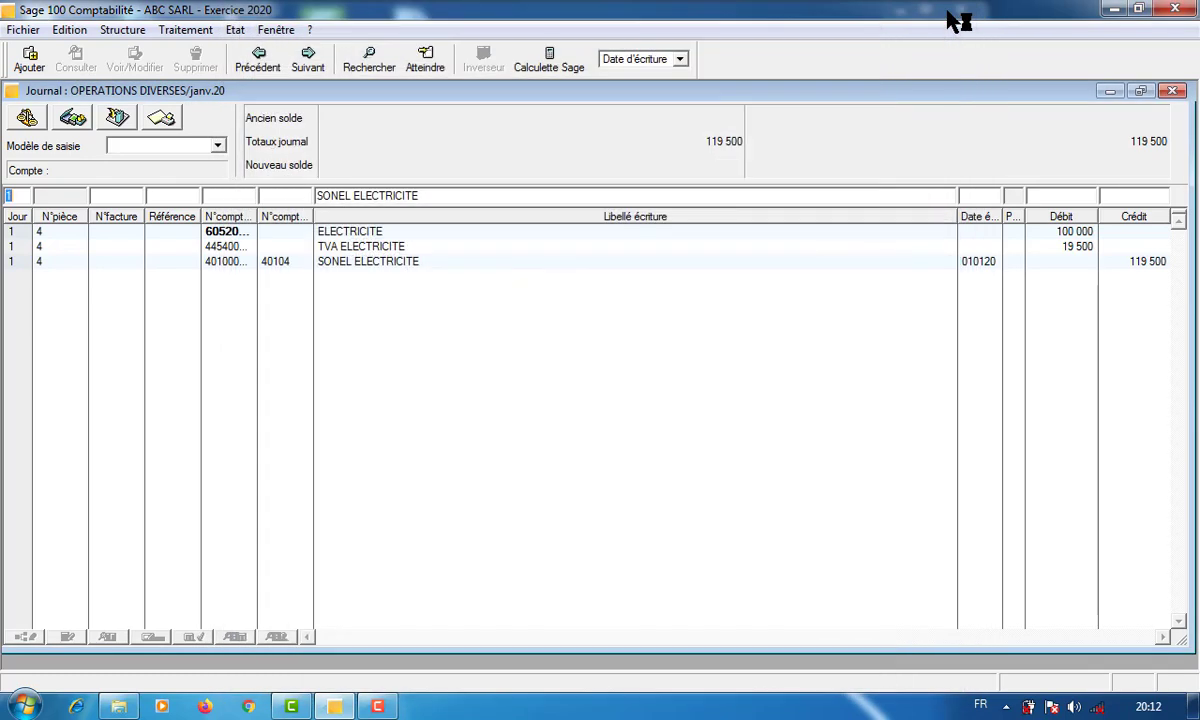
# Close the OPERATIONS DIVERSES journal, exit the accounting program and close the remaining folder window.
pyautogui.click(1175, 93)
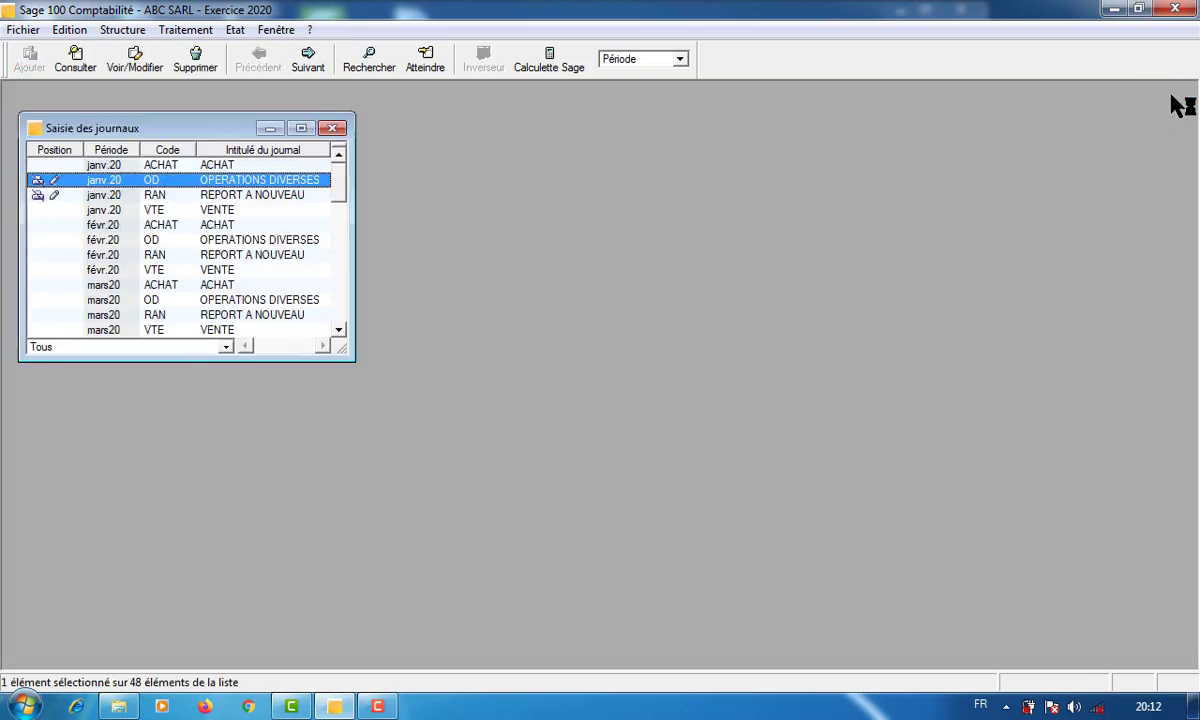
pyautogui.click(1173, 9)
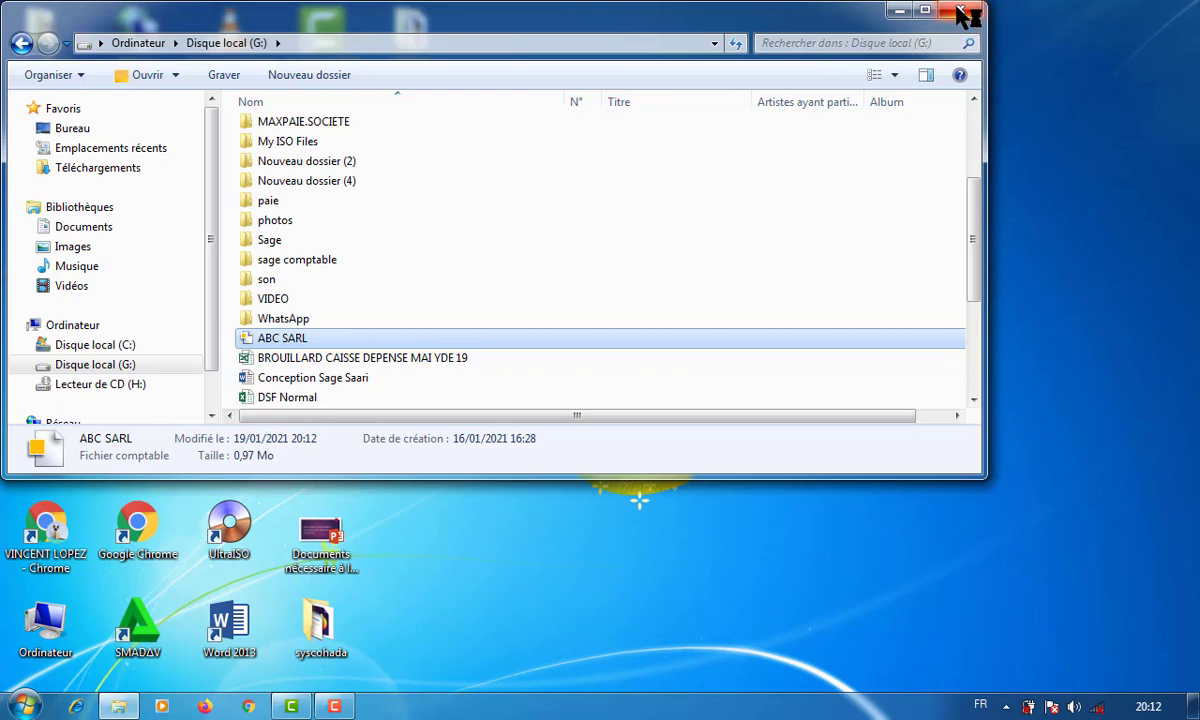
pyautogui.click(962, 12)
pyautogui.click(333, 706)
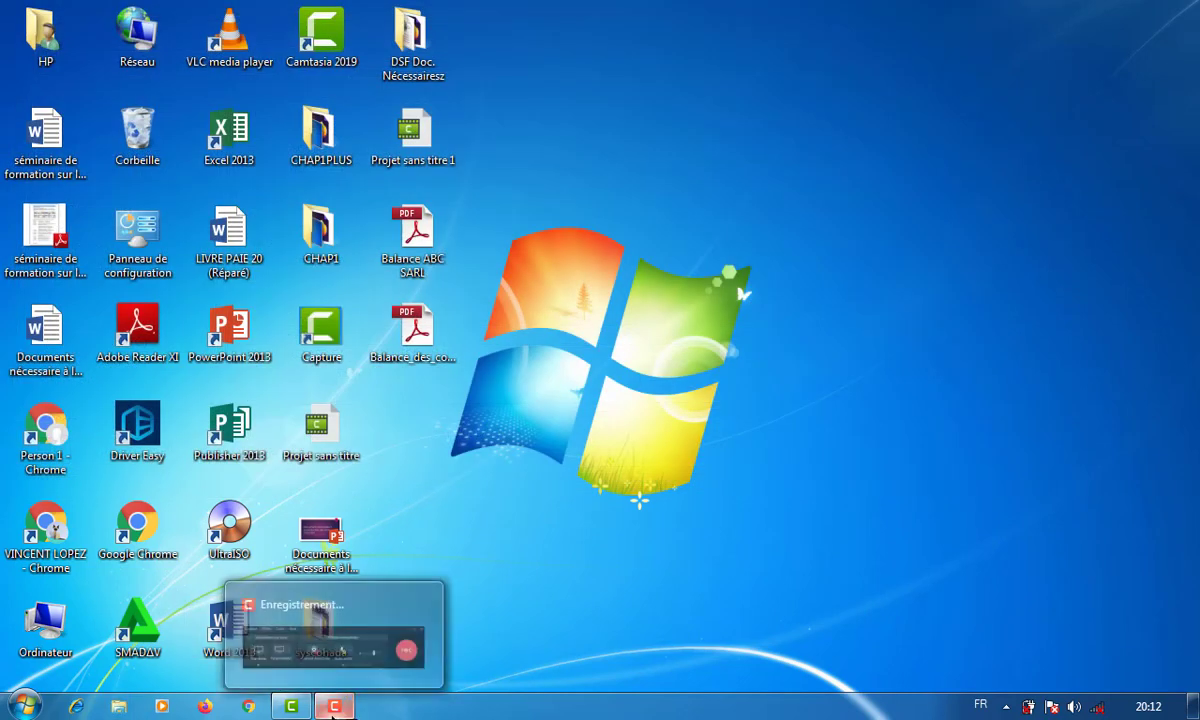